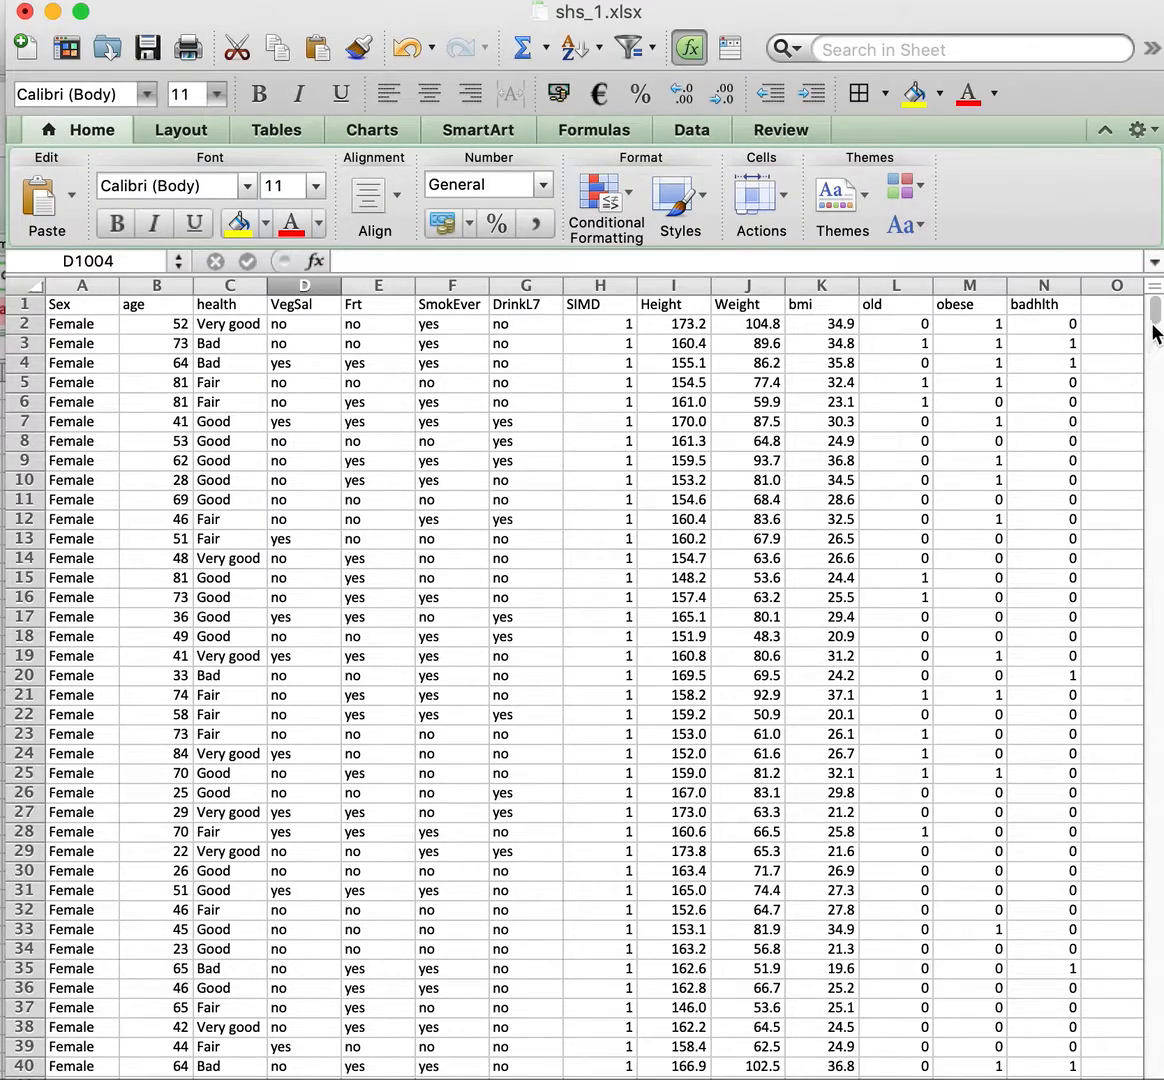
- Start an AVERAGEIFS formula in cell B1006 with the age values b2:b1001 as the average range
{"action": "left_click_drag", "start_coordinate": [1153, 312], "coordinate": [1148, 1028]}
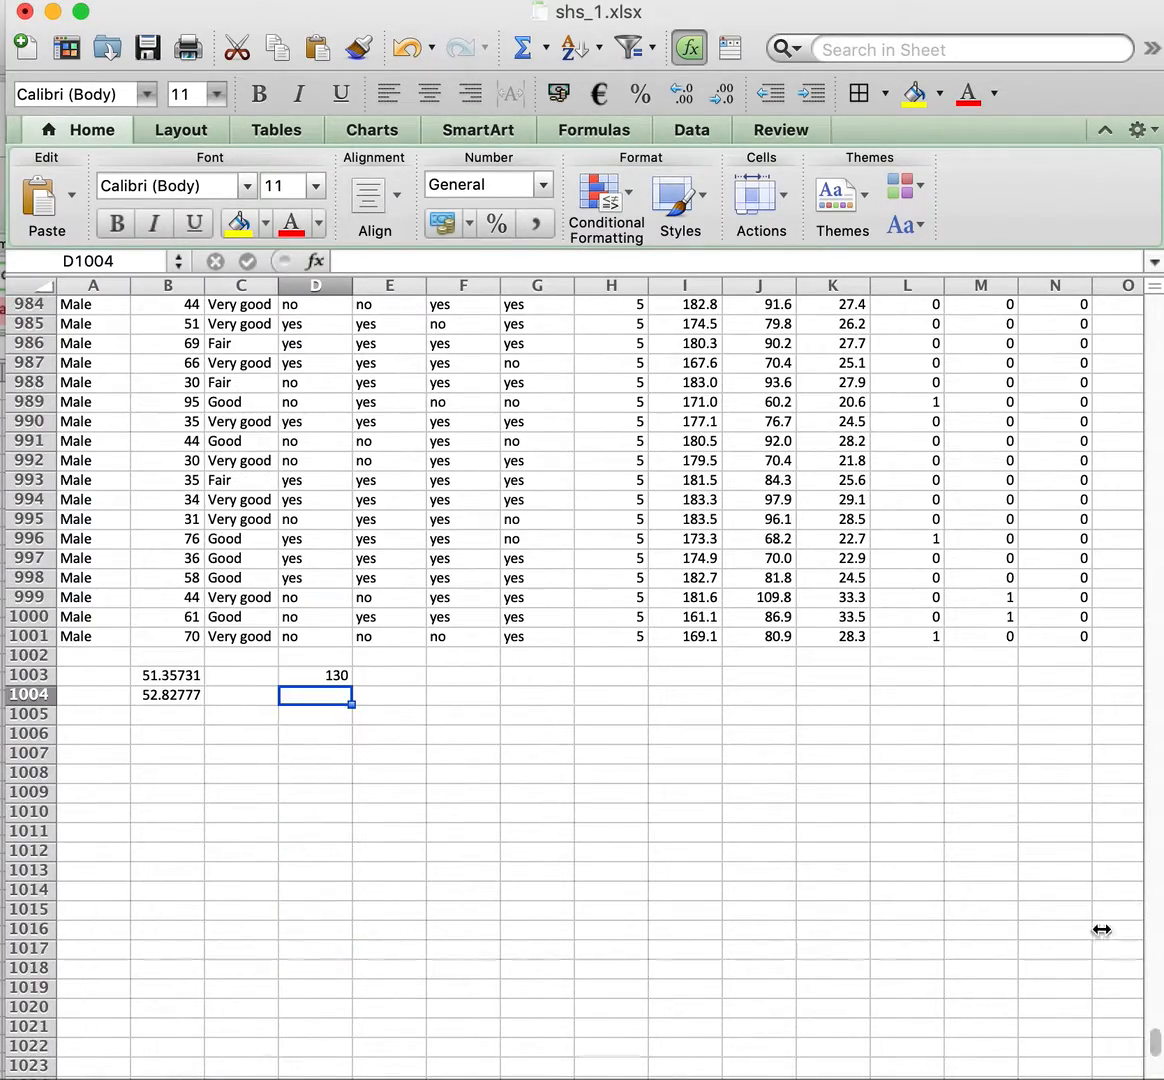
{"action": "left_click", "coordinate": [160, 736]}
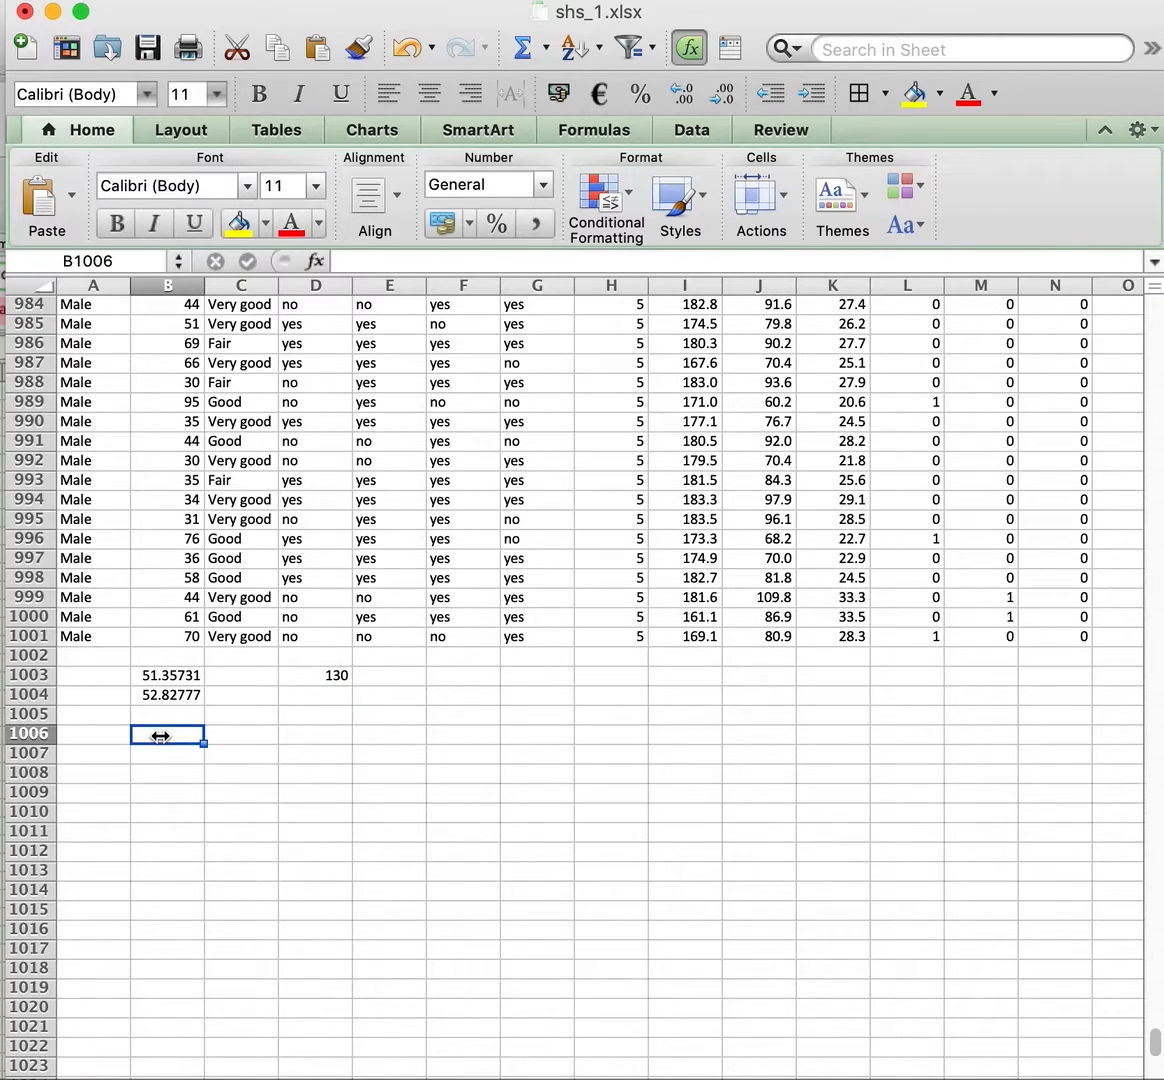
{"action": "left_click", "coordinate": [360, 259]}
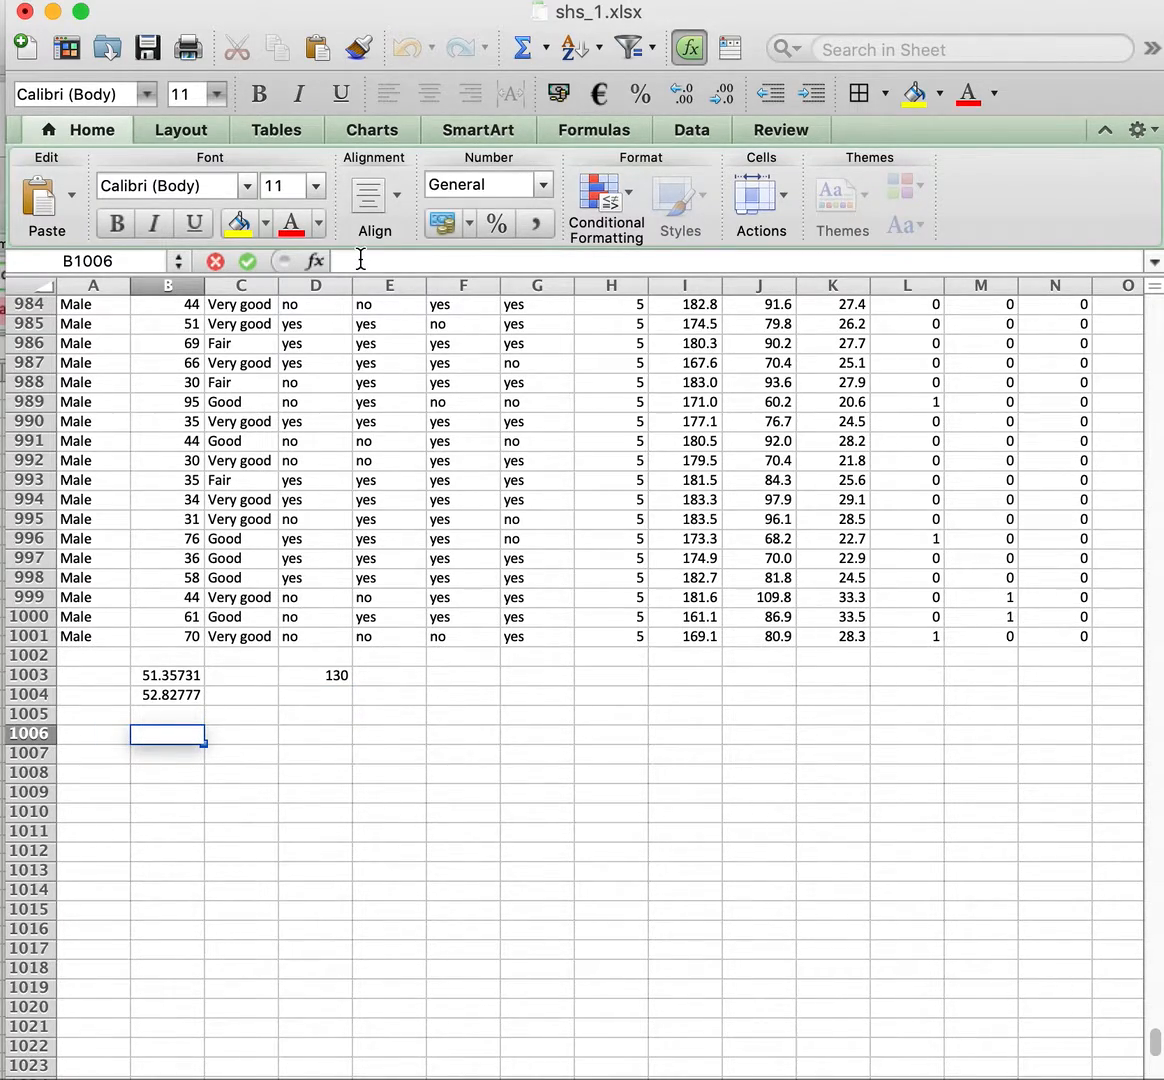
{"action": "type", "text": "="}
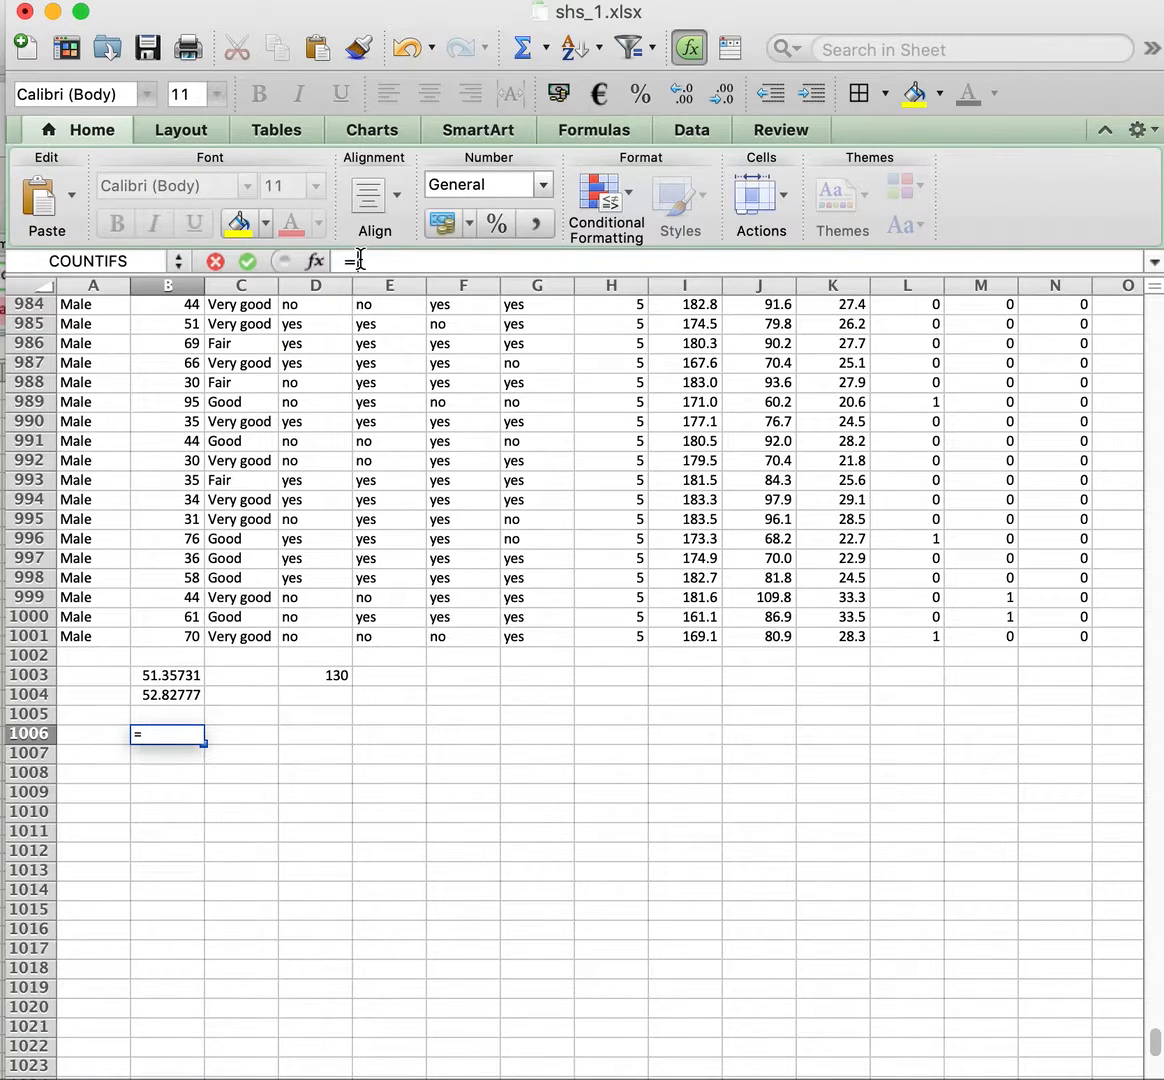
{"action": "type", "text": "averageifs("}
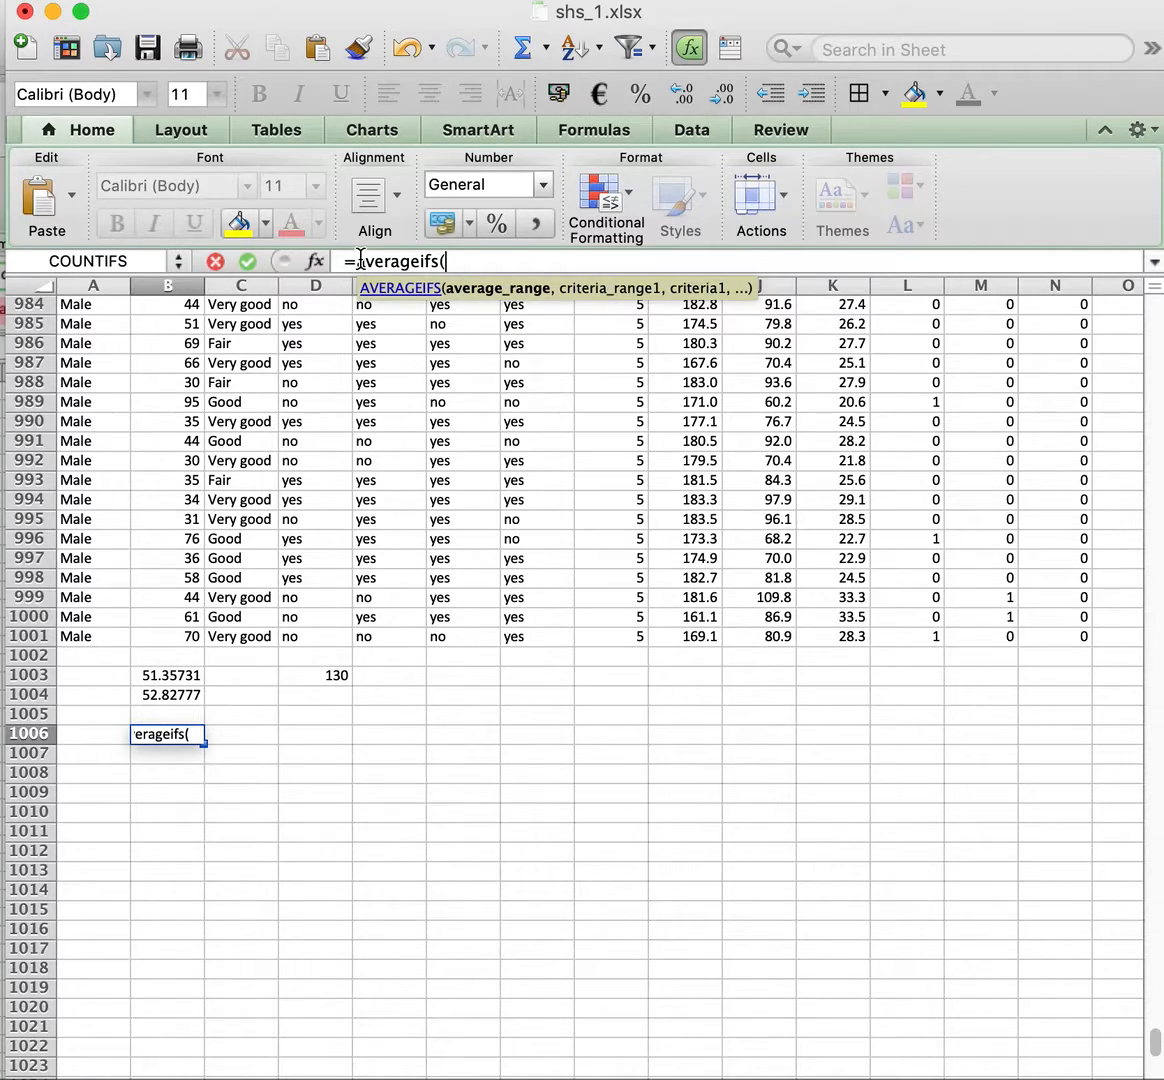
{"action": "type", "text": "b2:1001"}
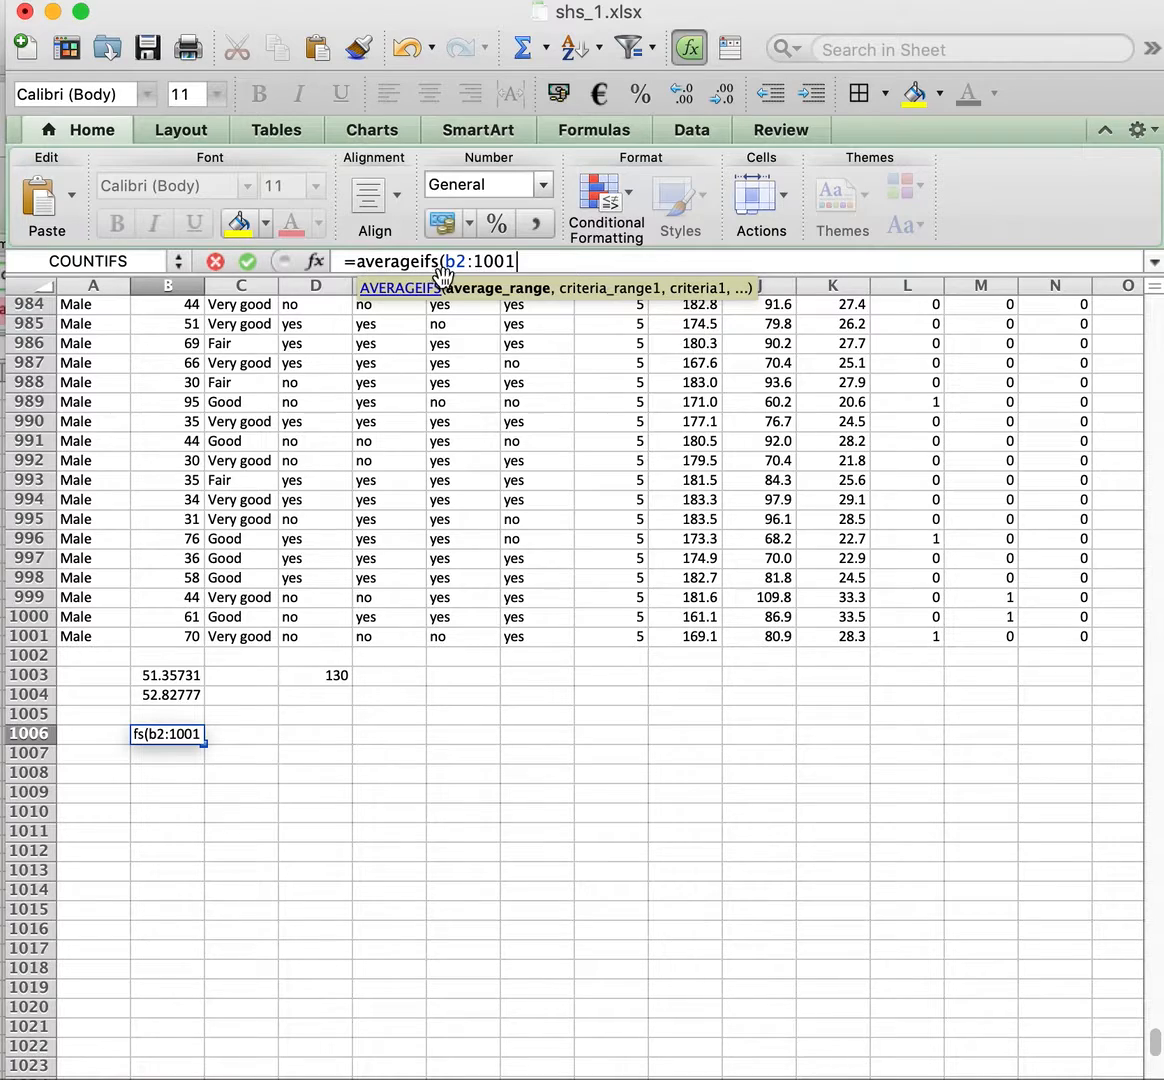
{"action": "left_click", "coordinate": [475, 261]}
{"action": "type", "text": "b1001"}
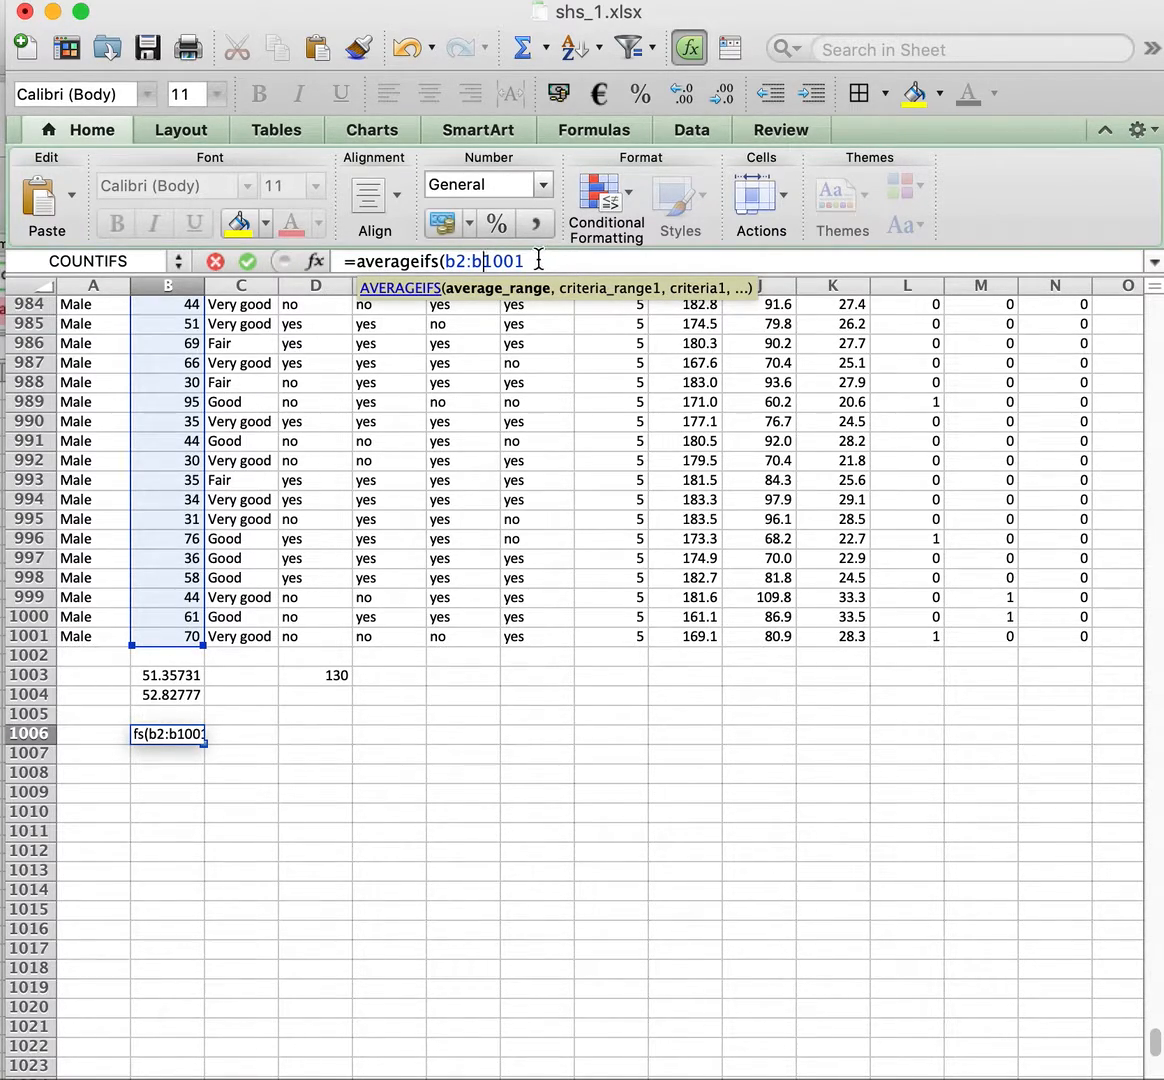
- Complete the AVERAGEIFS formula in B1006 with criteria range a2:a1001 and criterion "Male"
{"action": "type", "text": ","}
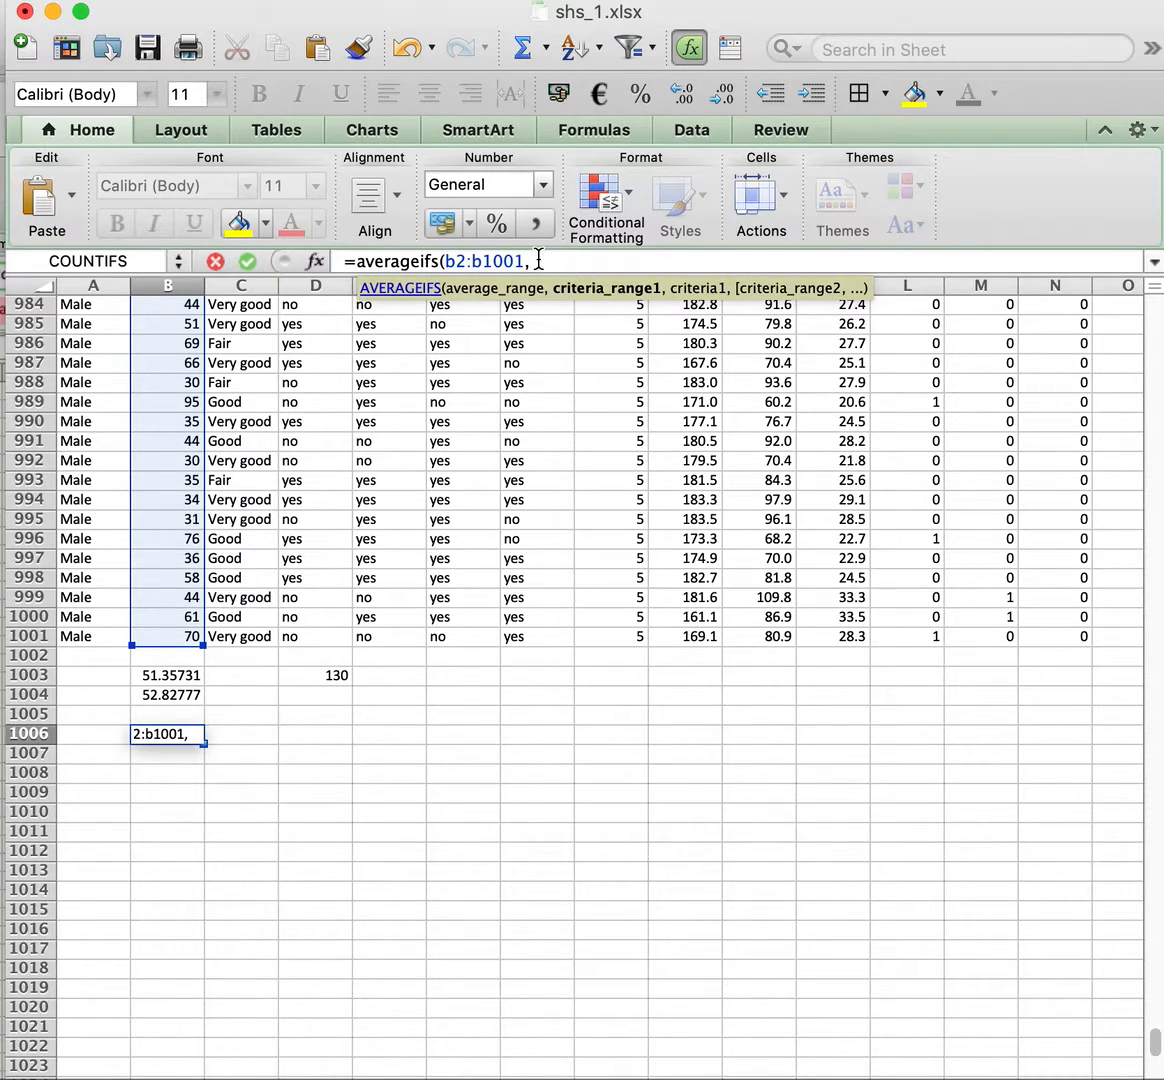
{"action": "type", "text": "a2:a100"}
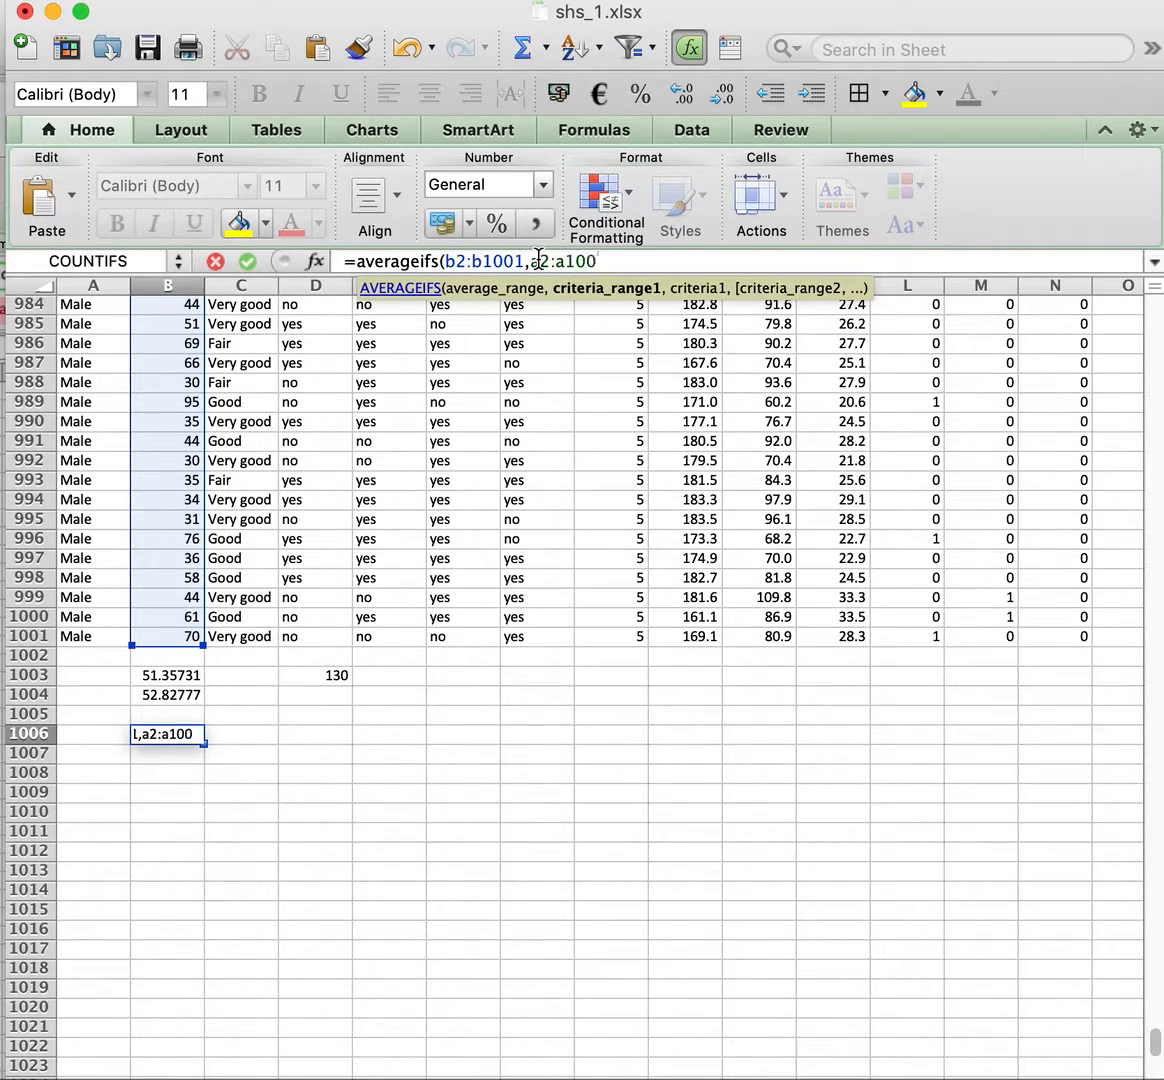
{"action": "type", "text": "1"}
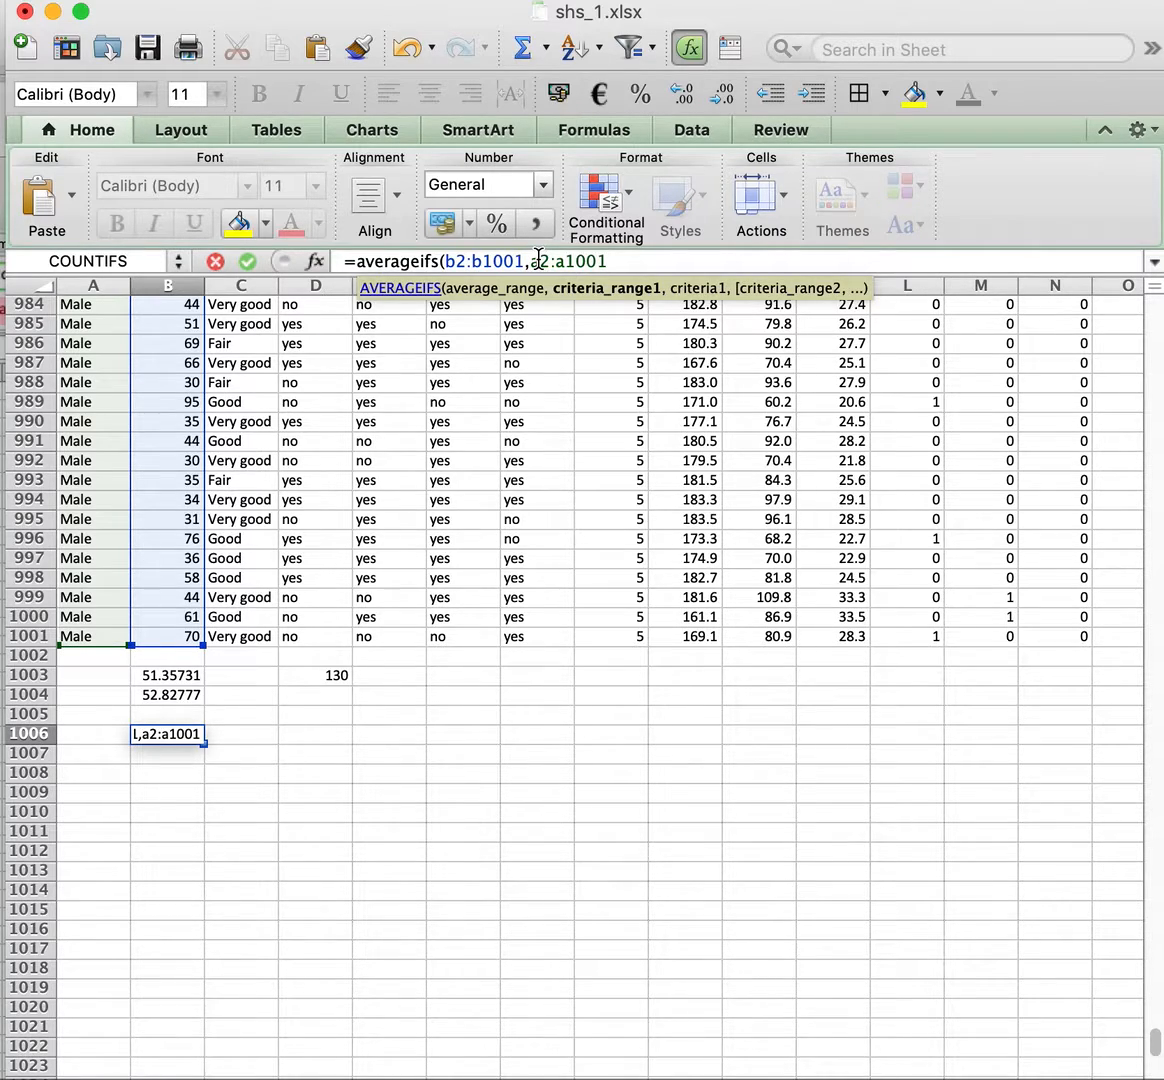
{"action": "type", "text": ","}
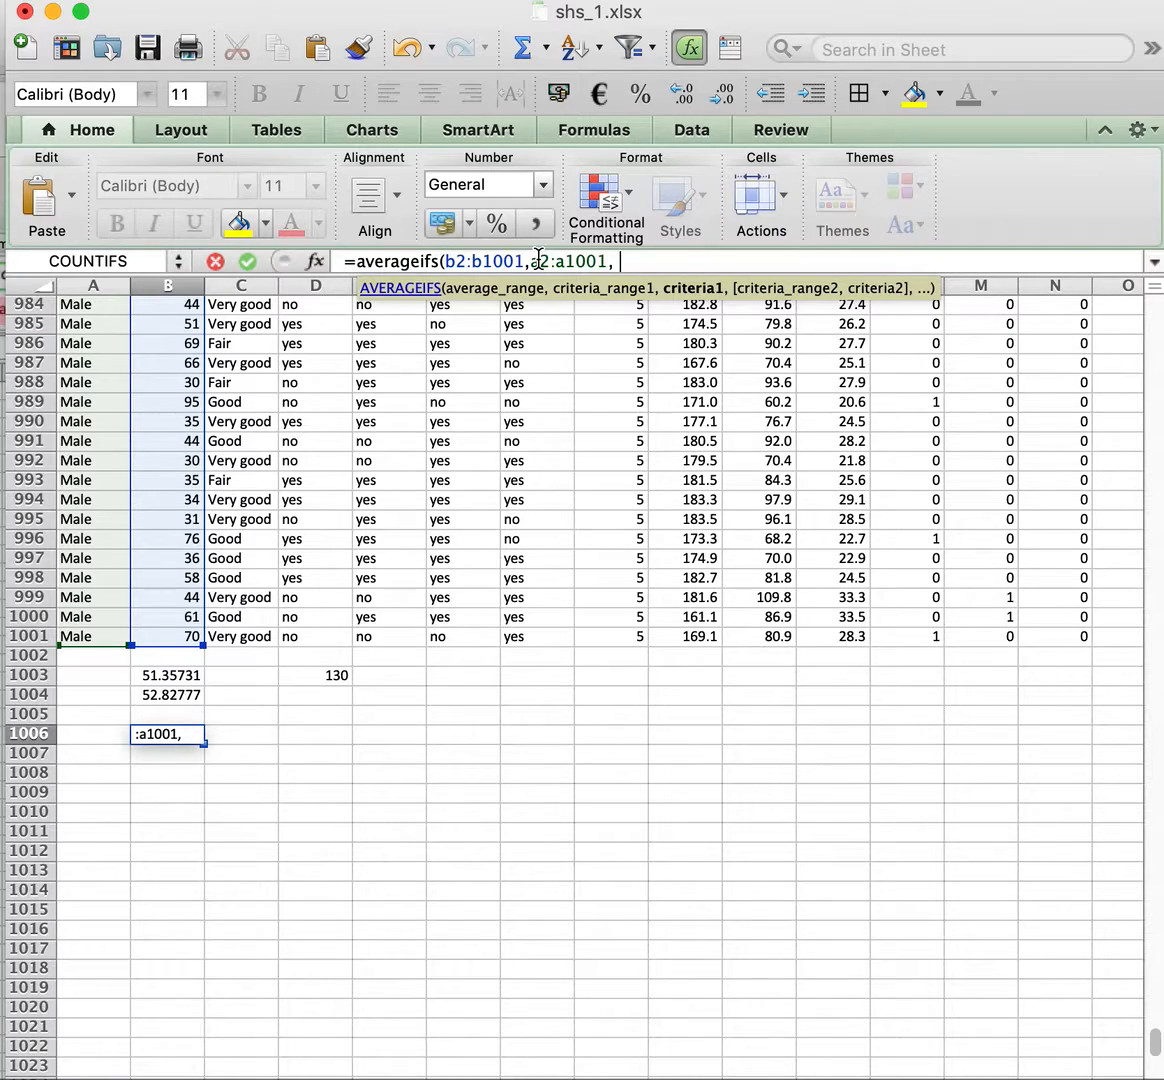
{"action": "type", "text": " \"Male"}
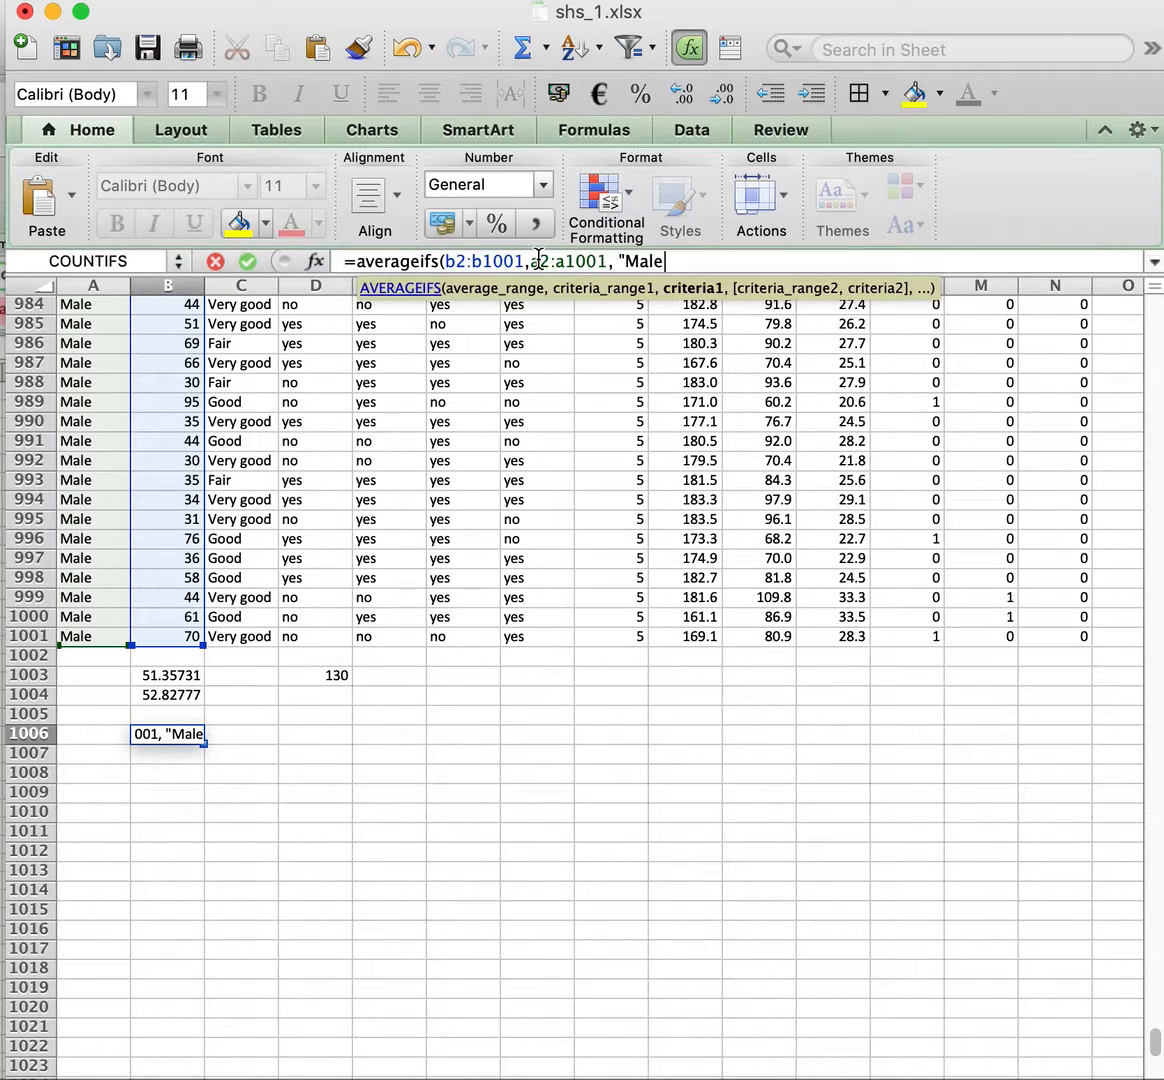
{"action": "type", "text": "\")"}
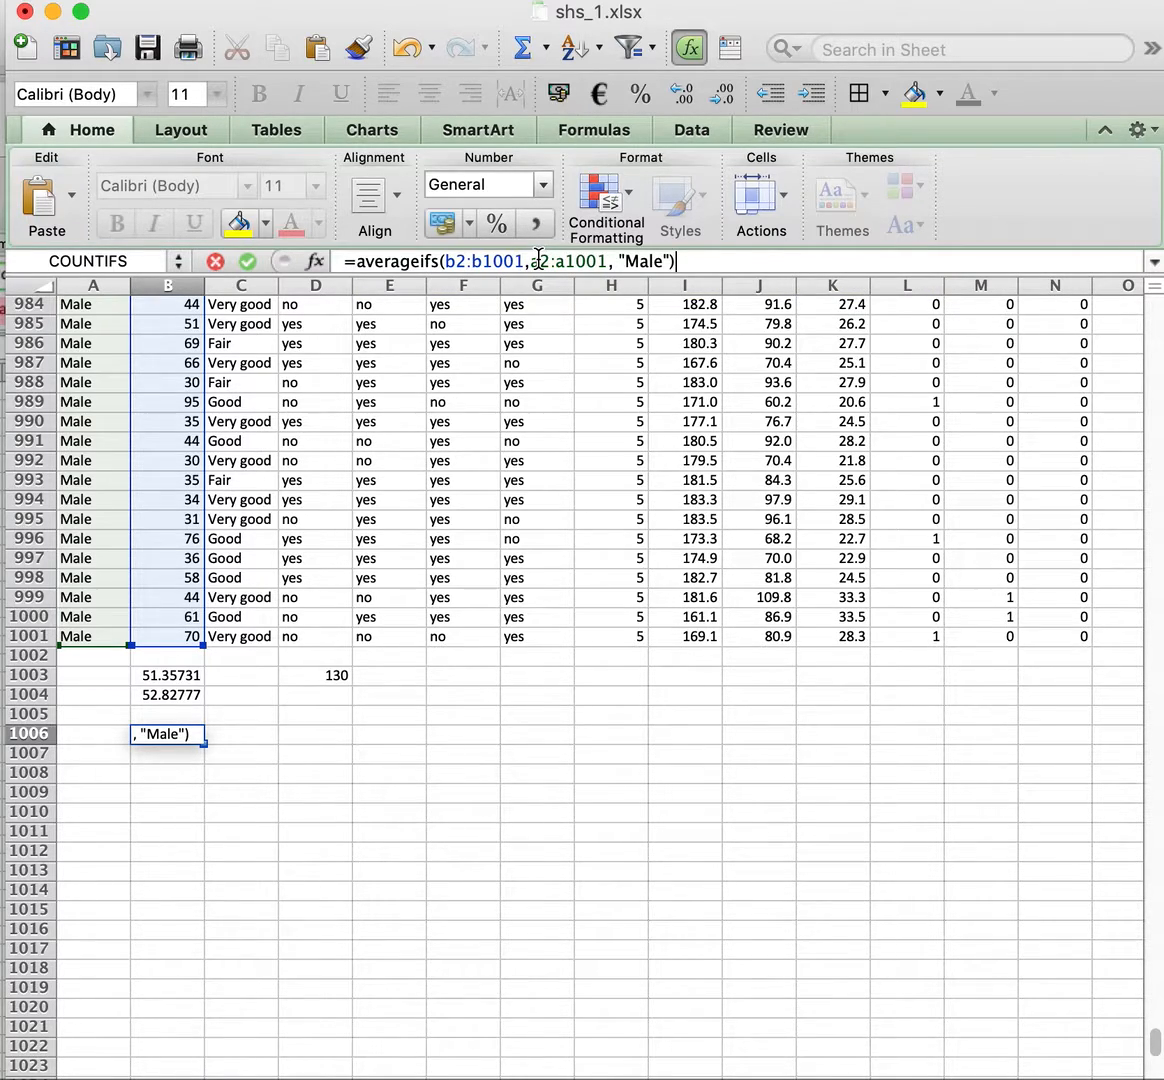
{"action": "key", "text": "Return"}
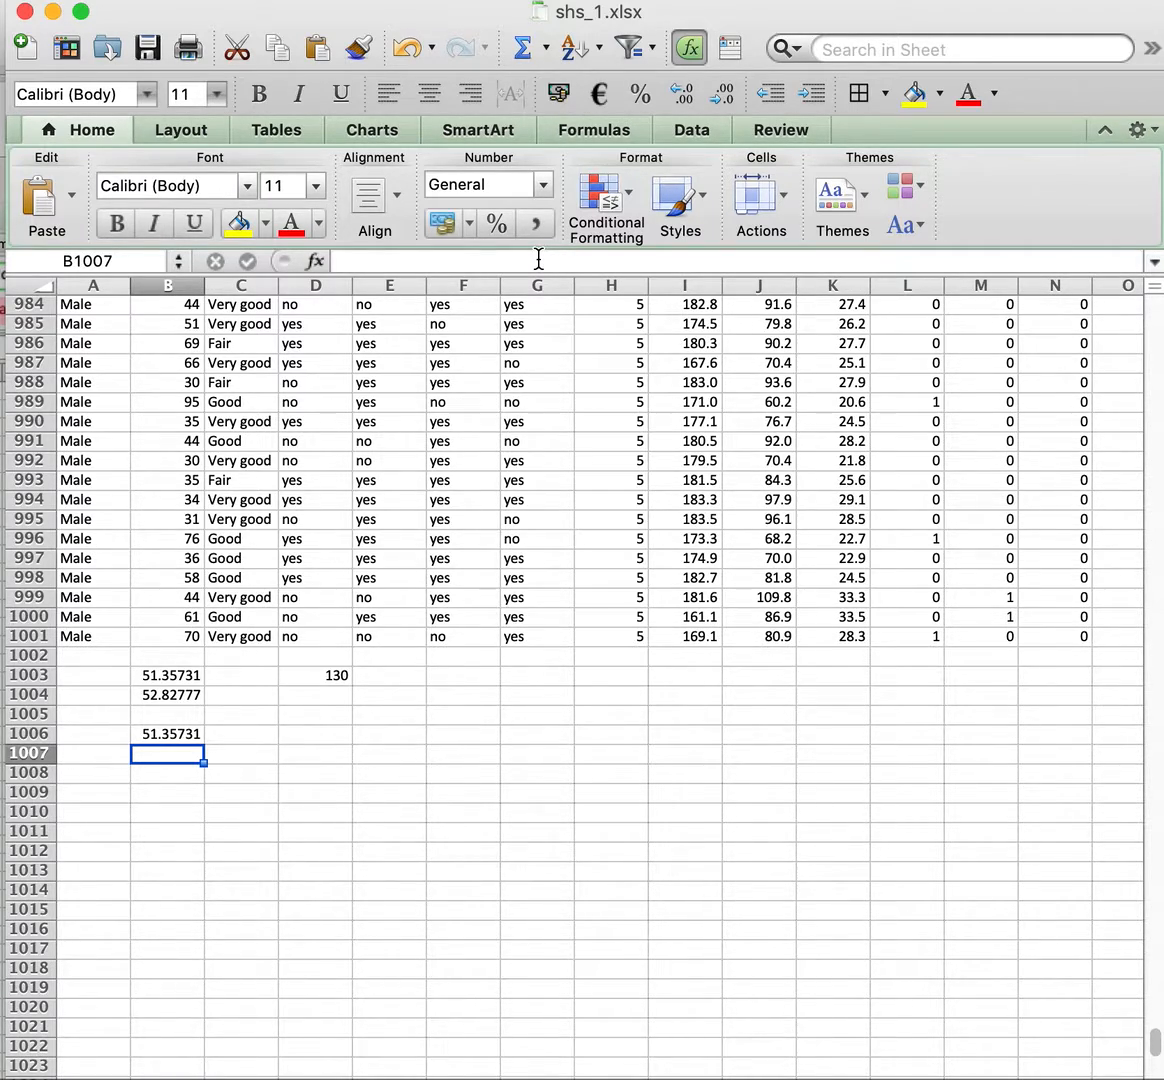
- Change the criteria range in B1006's AVERAGEIFS formula to the health column, c2:c1001
{"action": "left_click", "coordinate": [169, 737]}
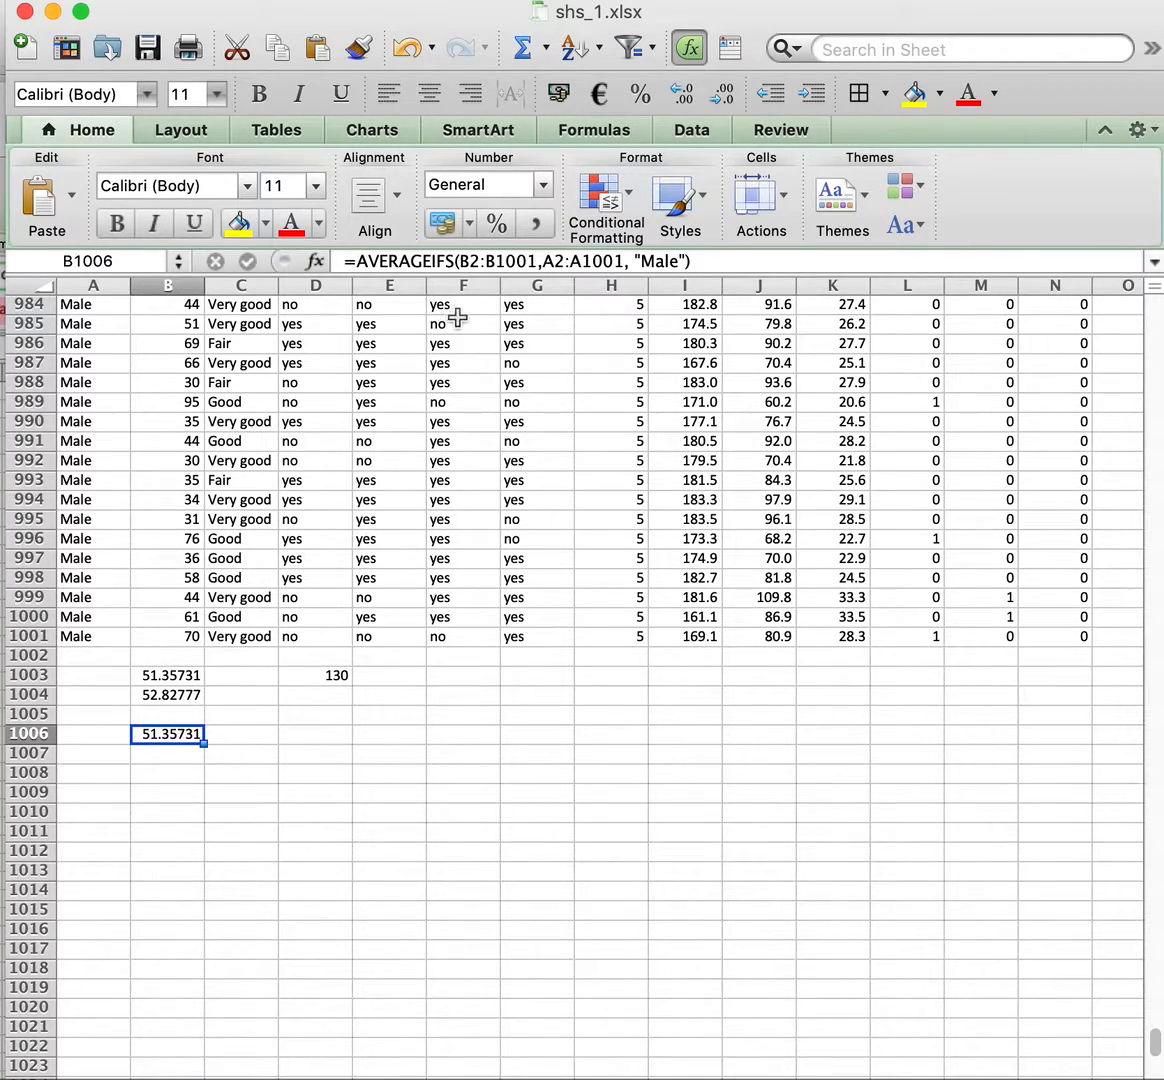
{"action": "left_click", "coordinate": [554, 261]}
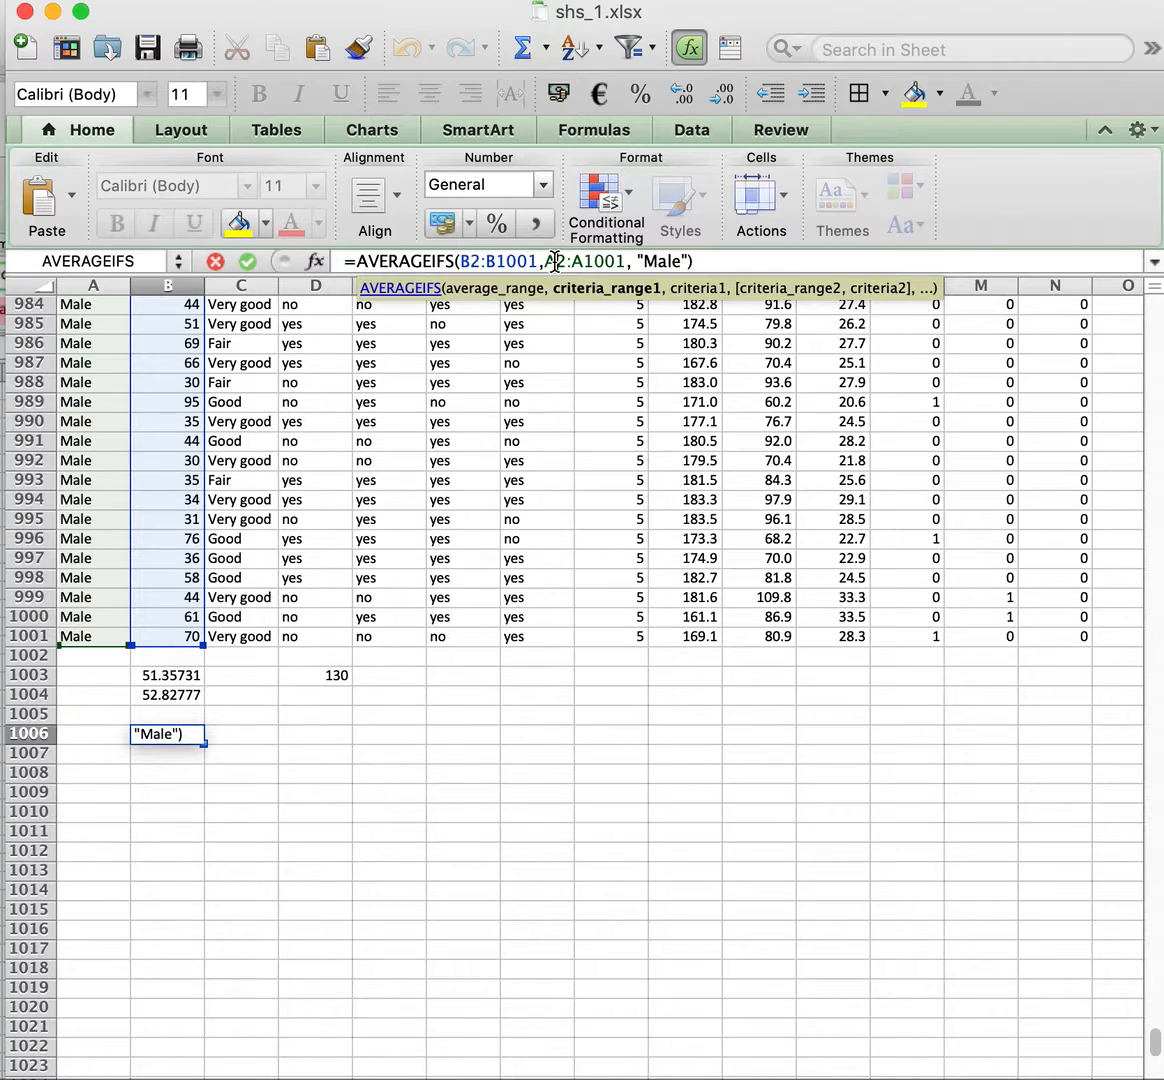
{"action": "type", "text": "c"}
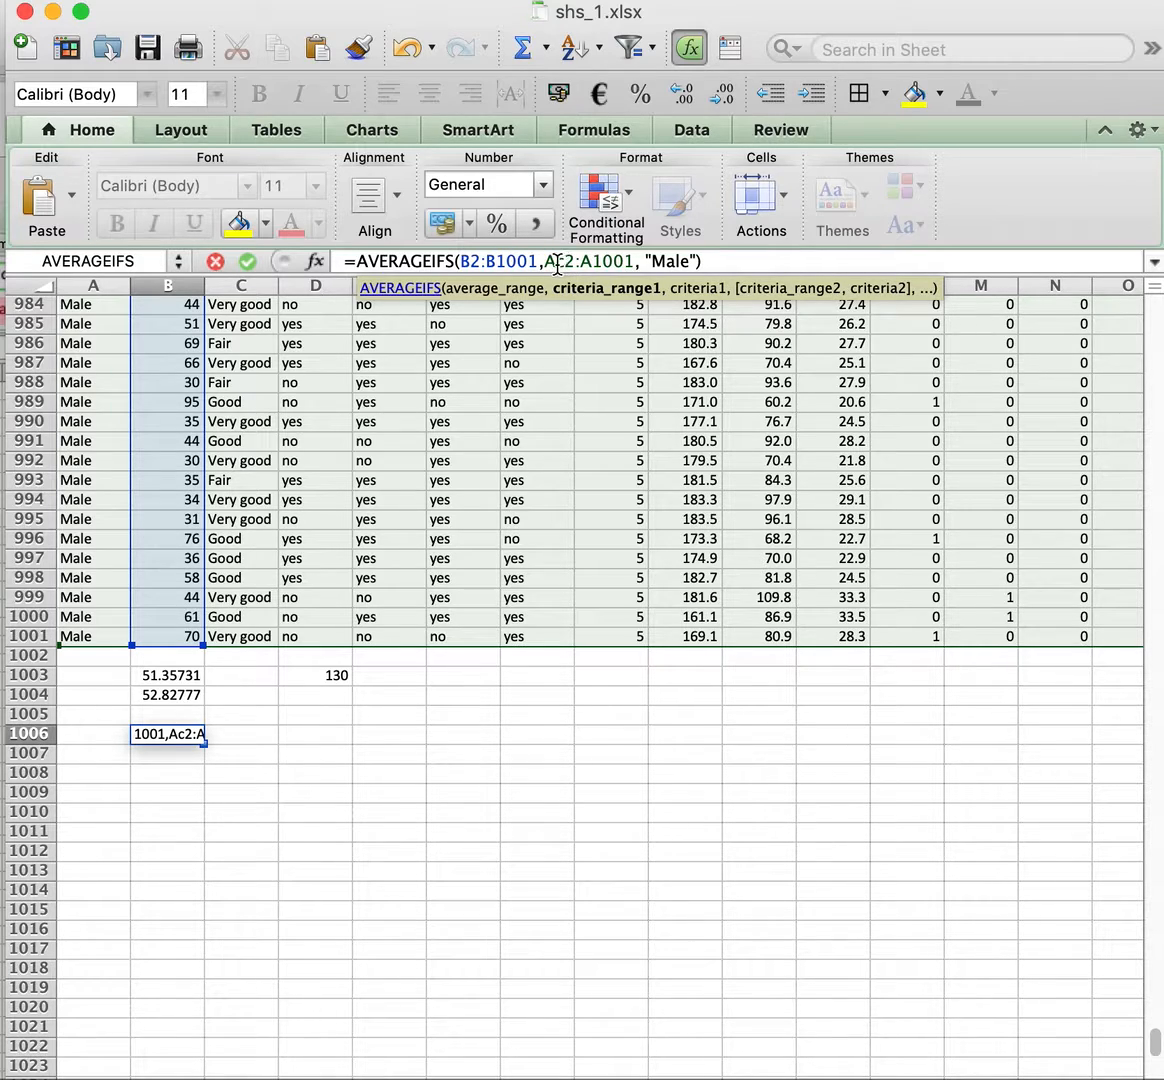
{"action": "left_click", "coordinate": [557, 263]}
{"action": "key", "text": "BackSpace"}
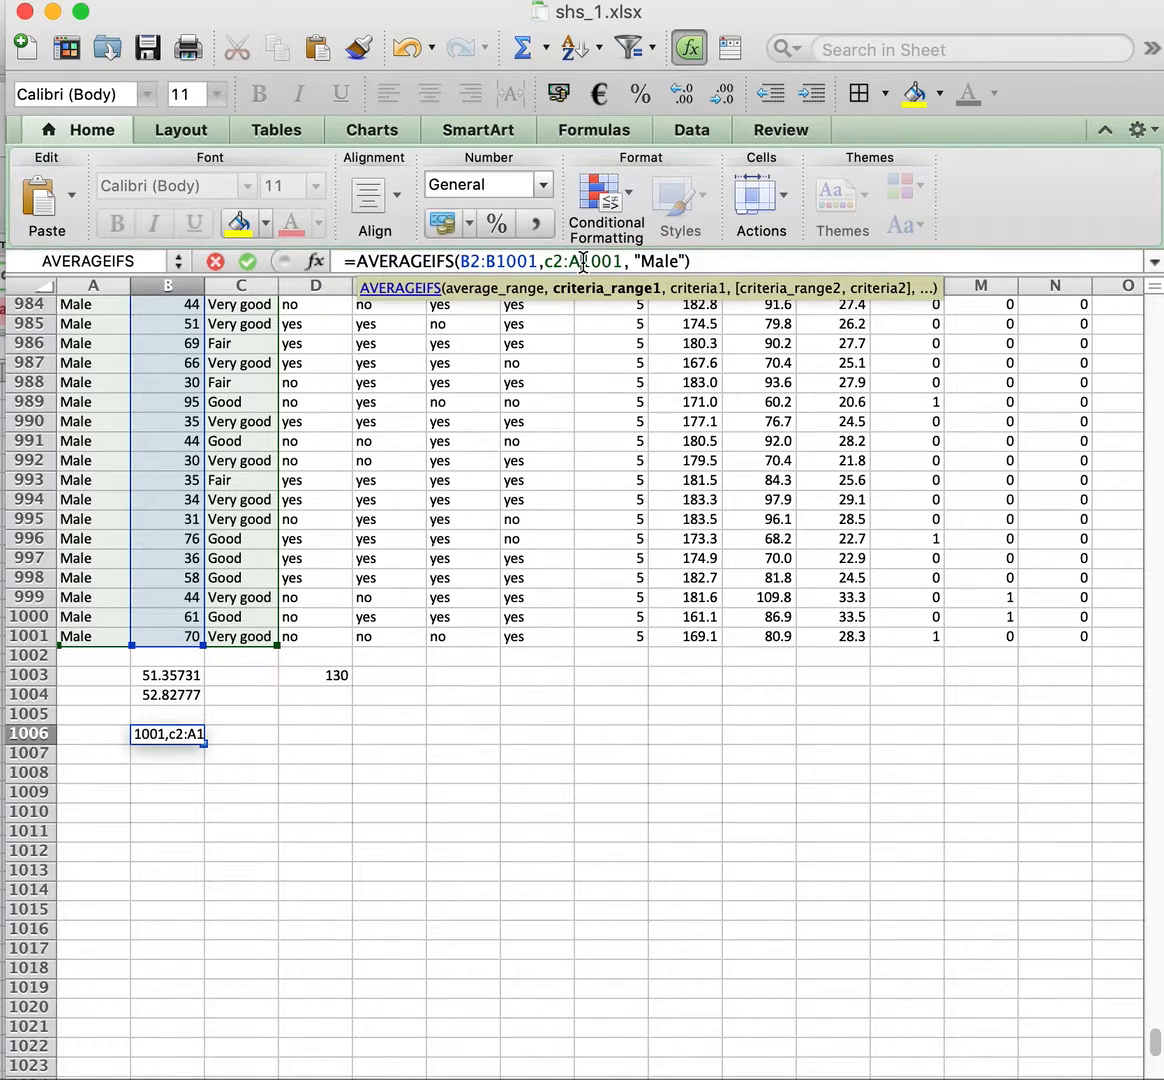
{"action": "left_click", "coordinate": [583, 263]}
{"action": "key", "text": "BackSpace"}
{"action": "type", "text": "c"}
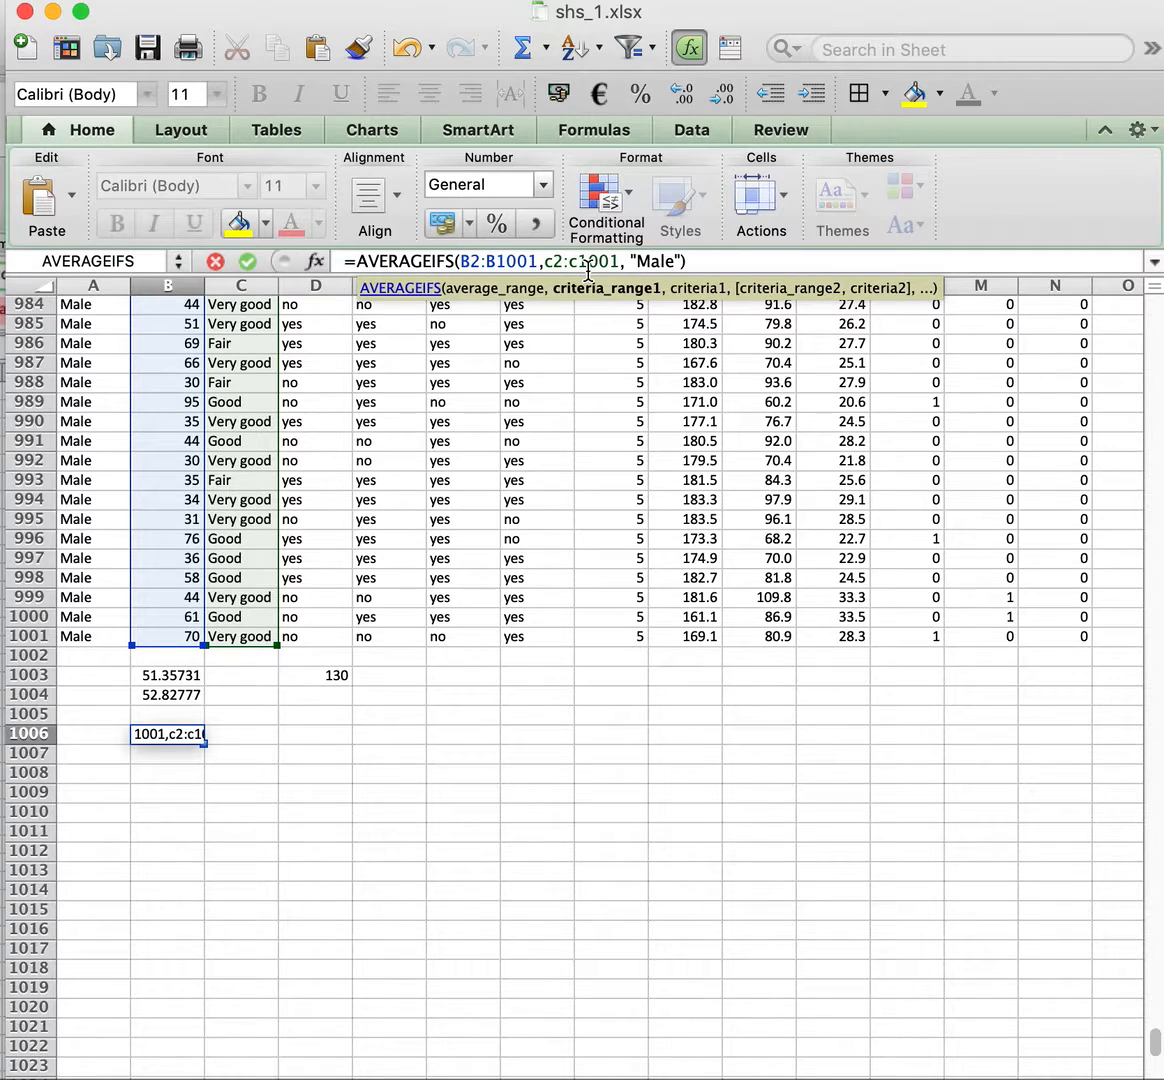
- Replace the criterion in B1006's AVERAGEIFS formula with "Very Good" and review the entered formula
{"action": "double_click", "coordinate": [663, 263]}
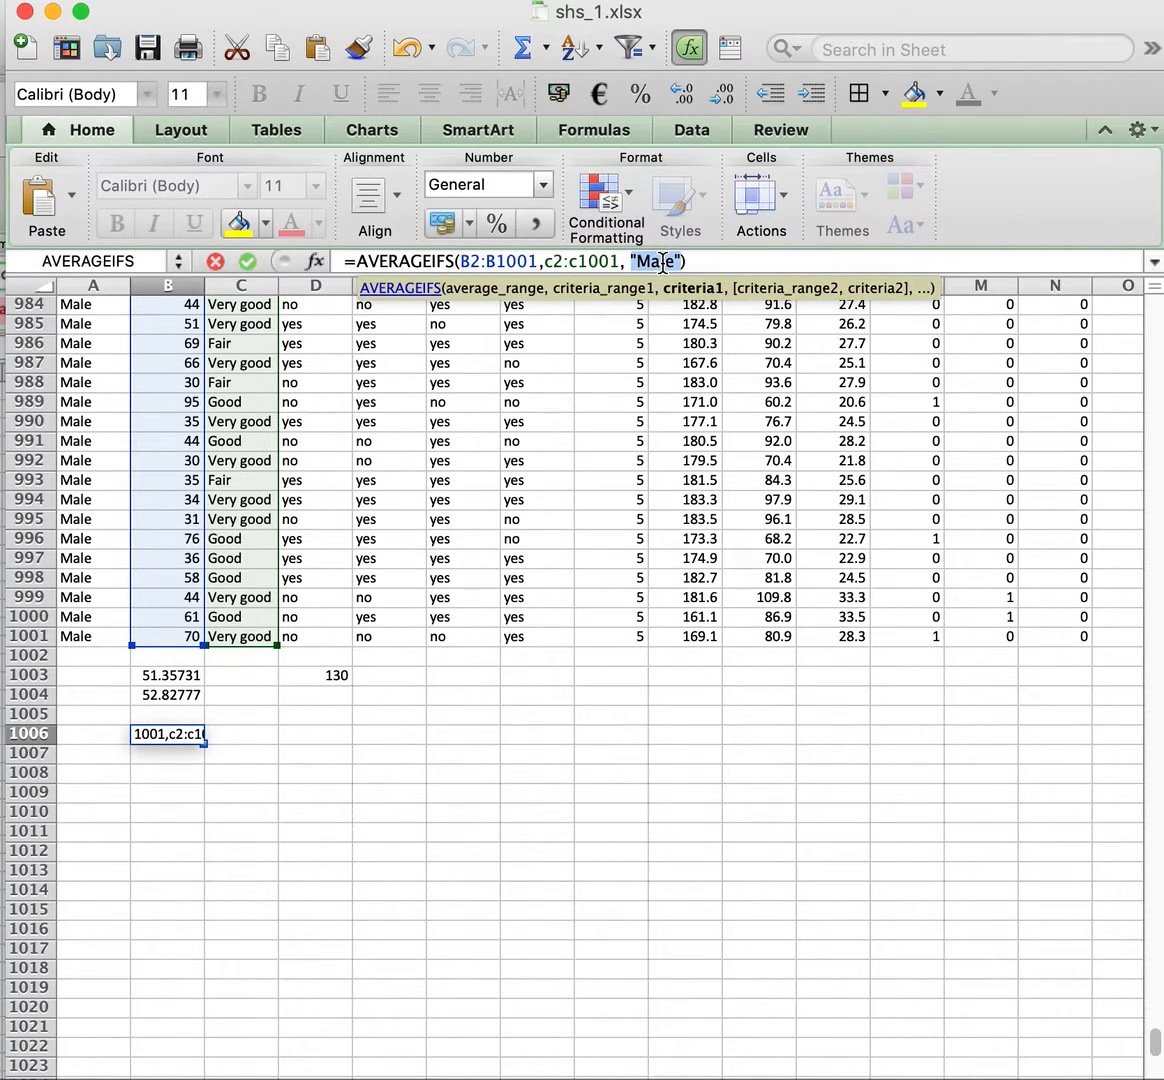
{"action": "type", "text": "\"Very"}
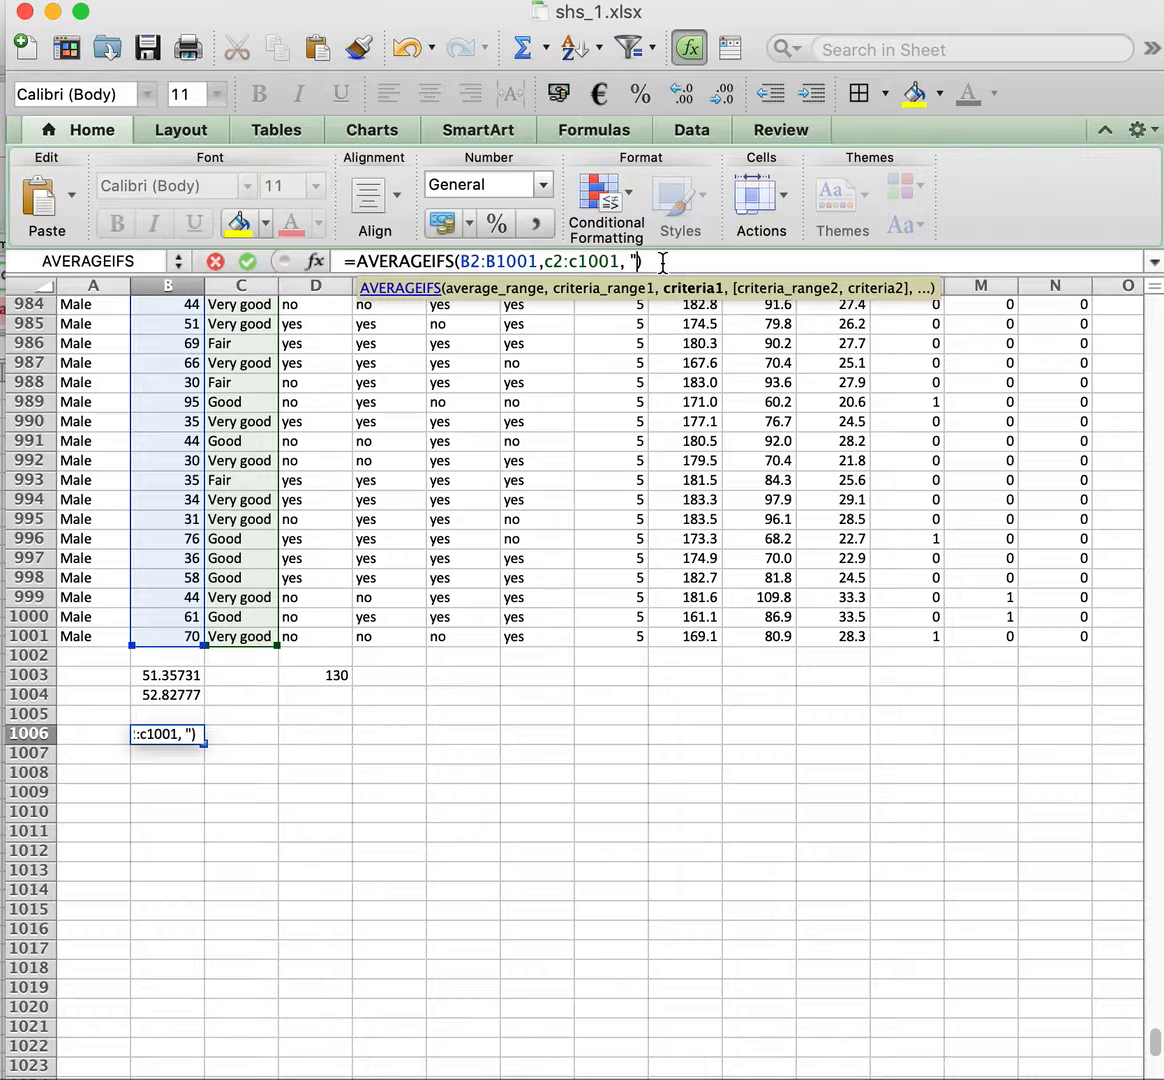
{"action": "type", "text": " Good"}
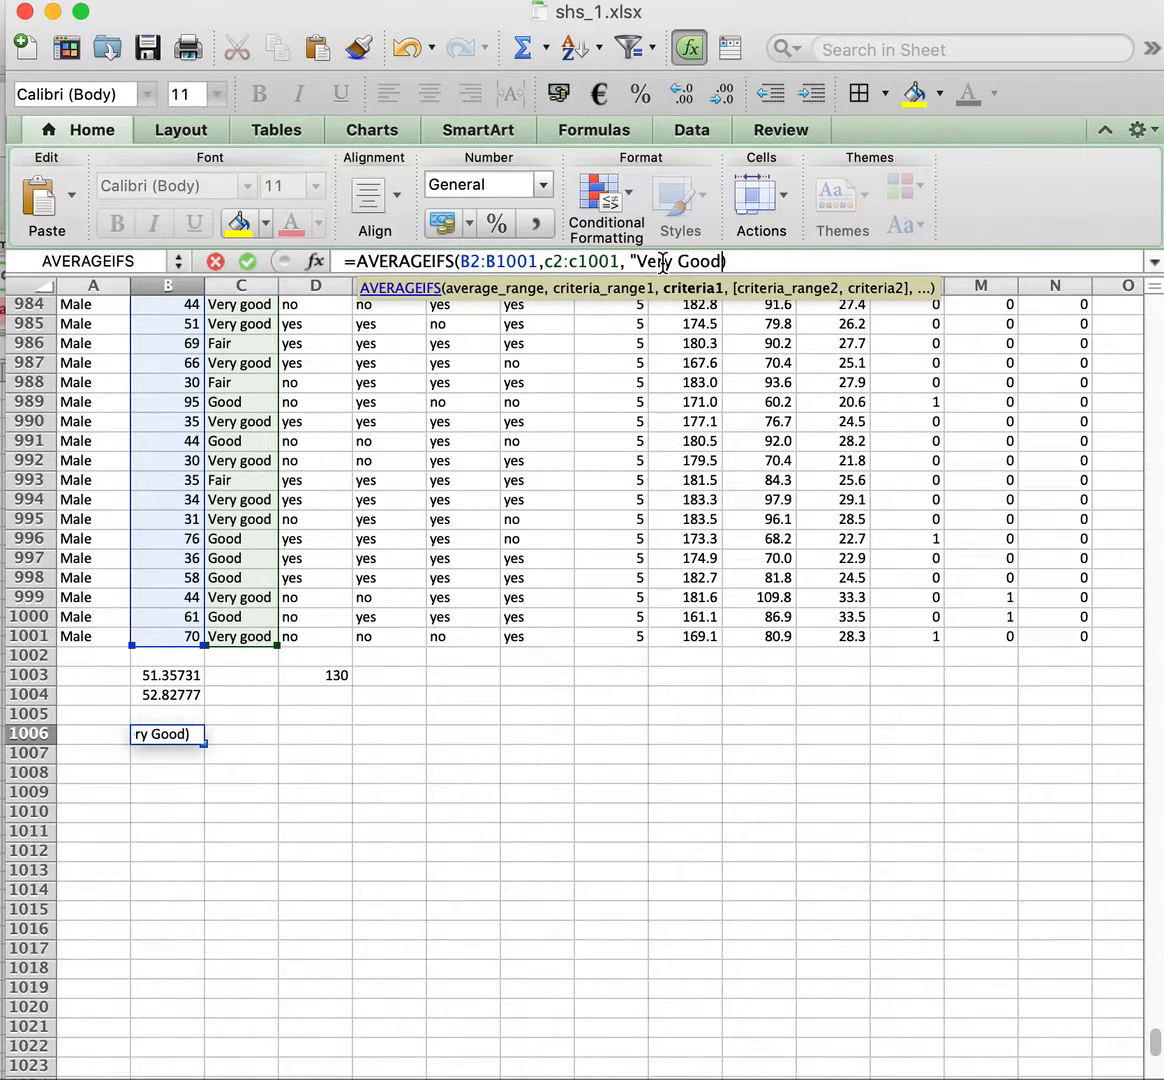
{"action": "type", "text": "\""}
{"action": "left_click", "coordinate": [753, 260]}
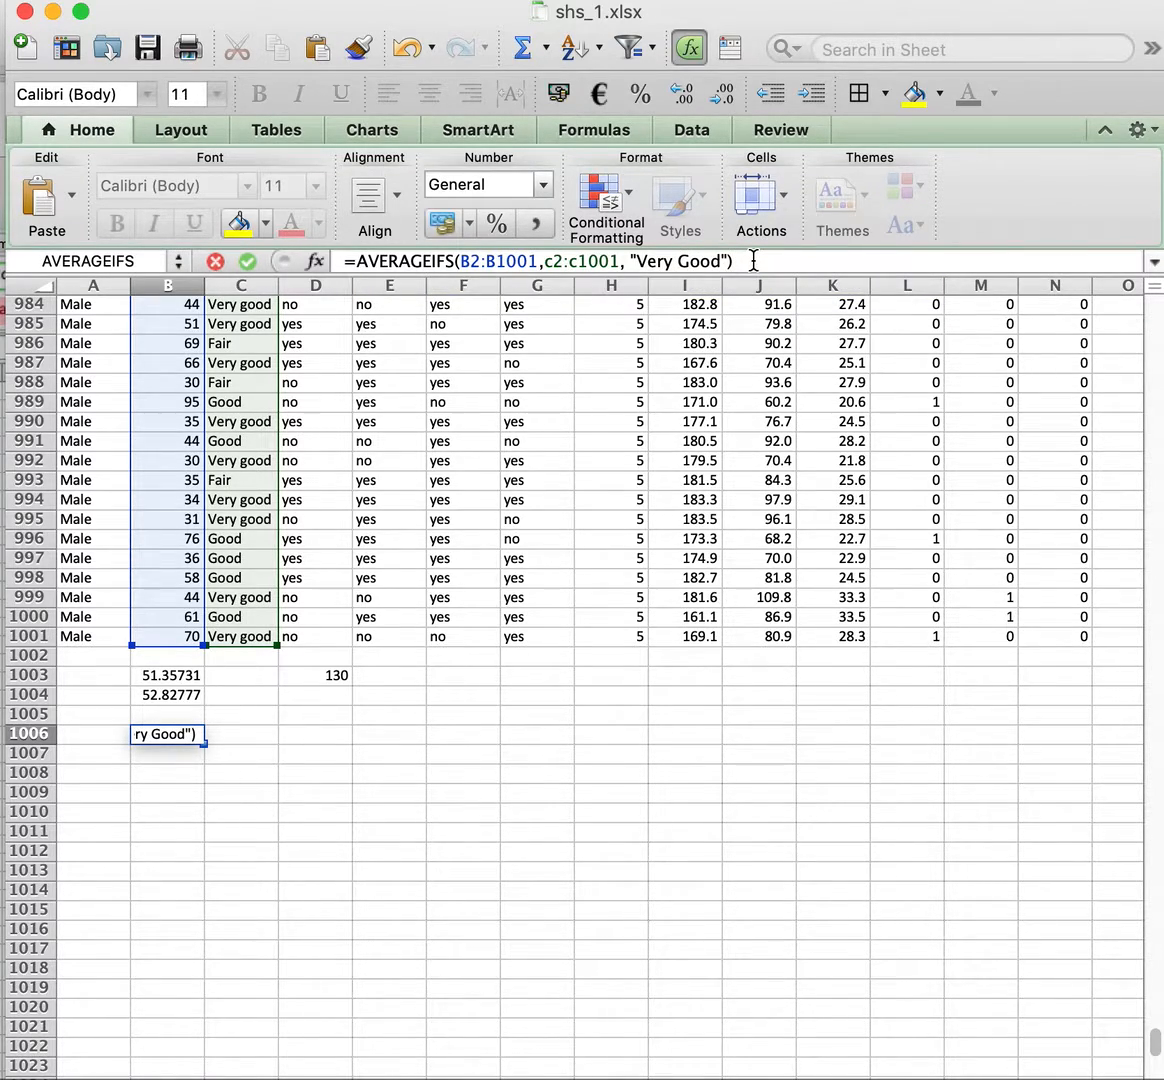
{"action": "key", "text": "Return"}
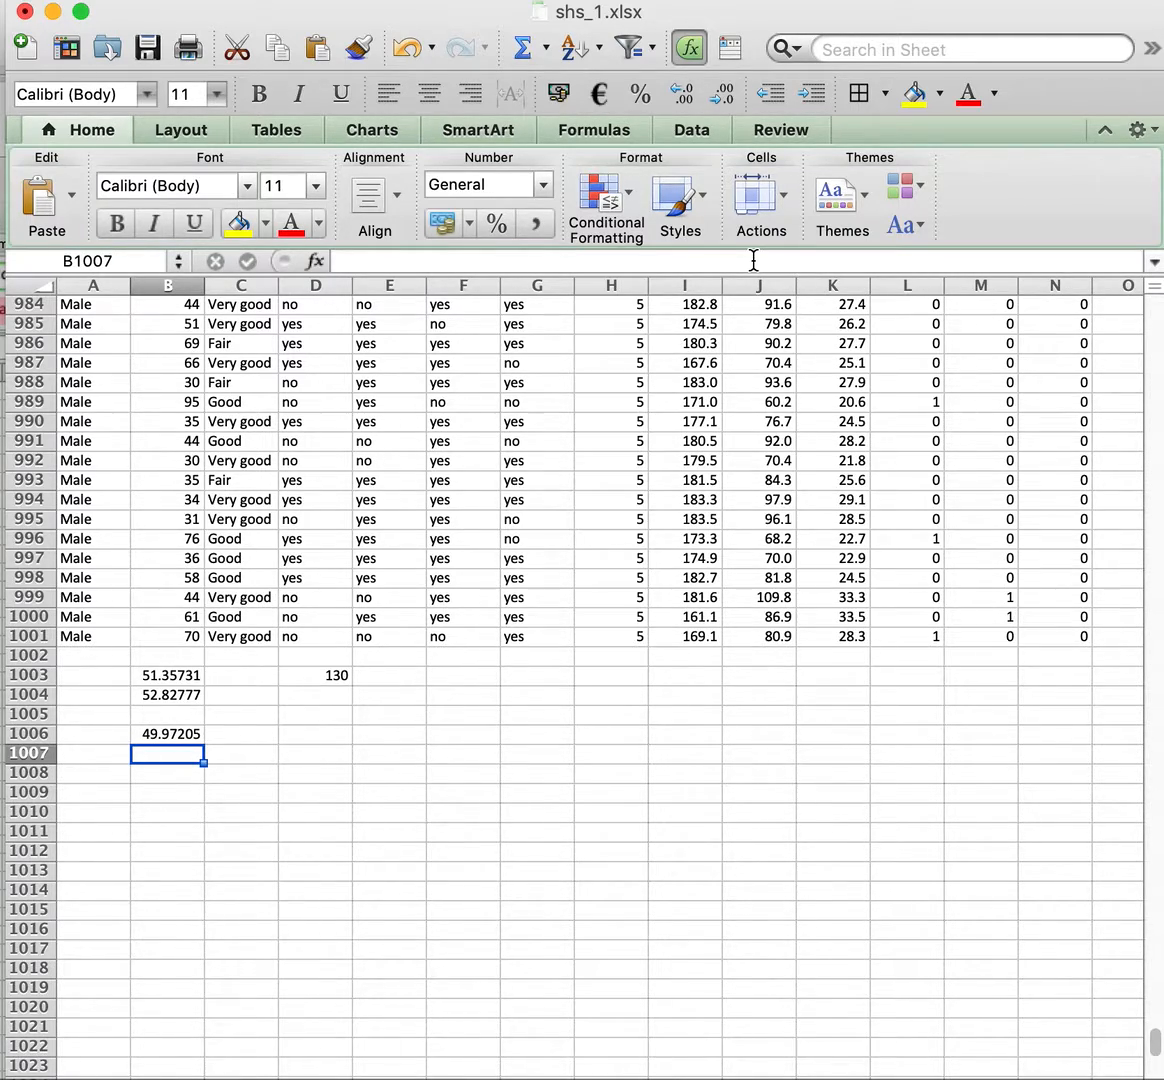
{"action": "left_click", "coordinate": [193, 743]}
{"action": "left_click", "coordinate": [190, 736]}
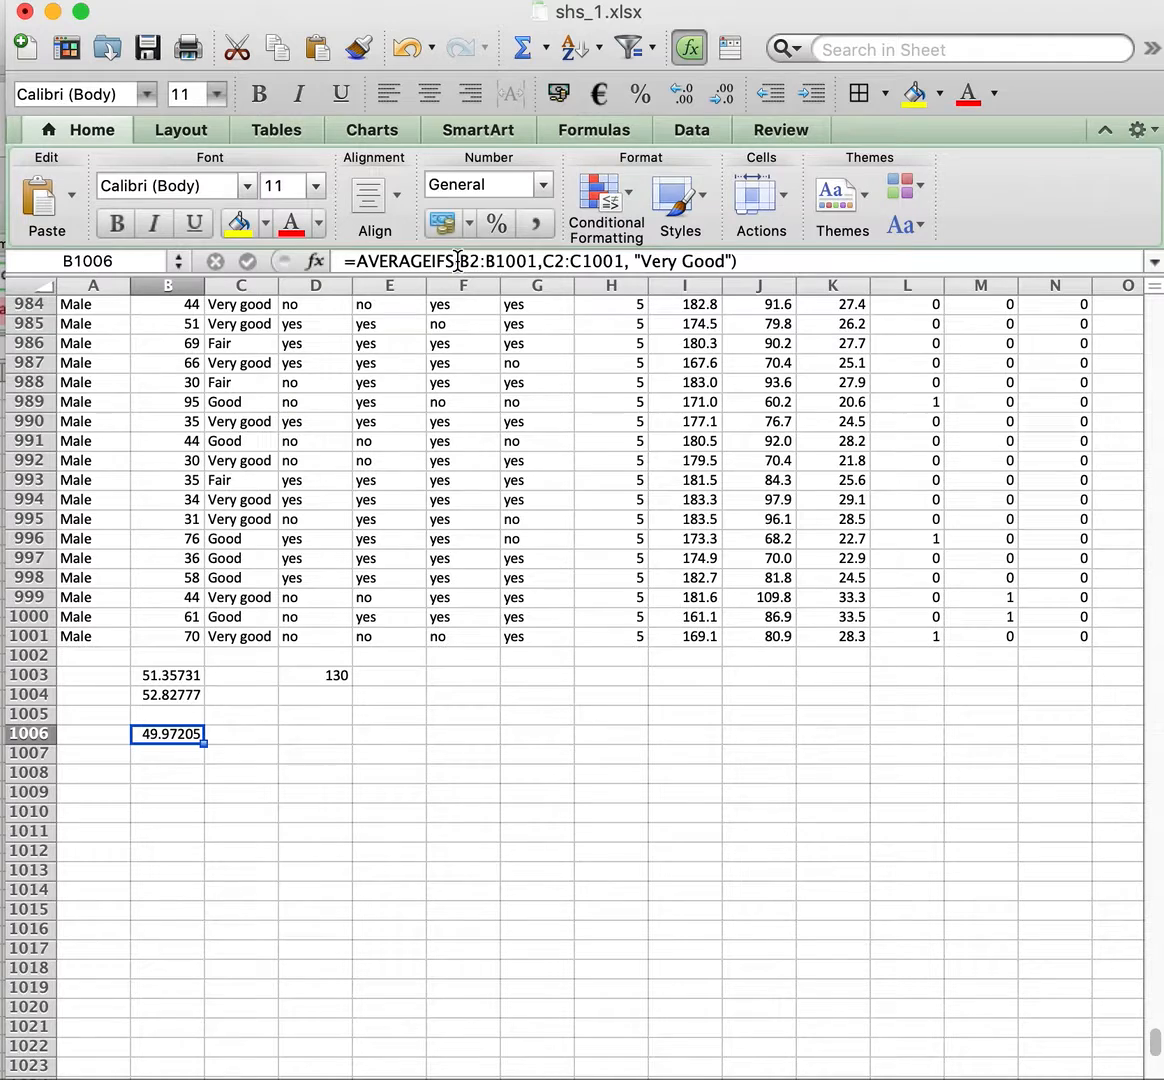
- Start a COUNTIFS formula in B1008 with the health column c2:c1001 as first criteria range and "Very good" as its criterion
{"action": "left_click", "coordinate": [174, 774]}
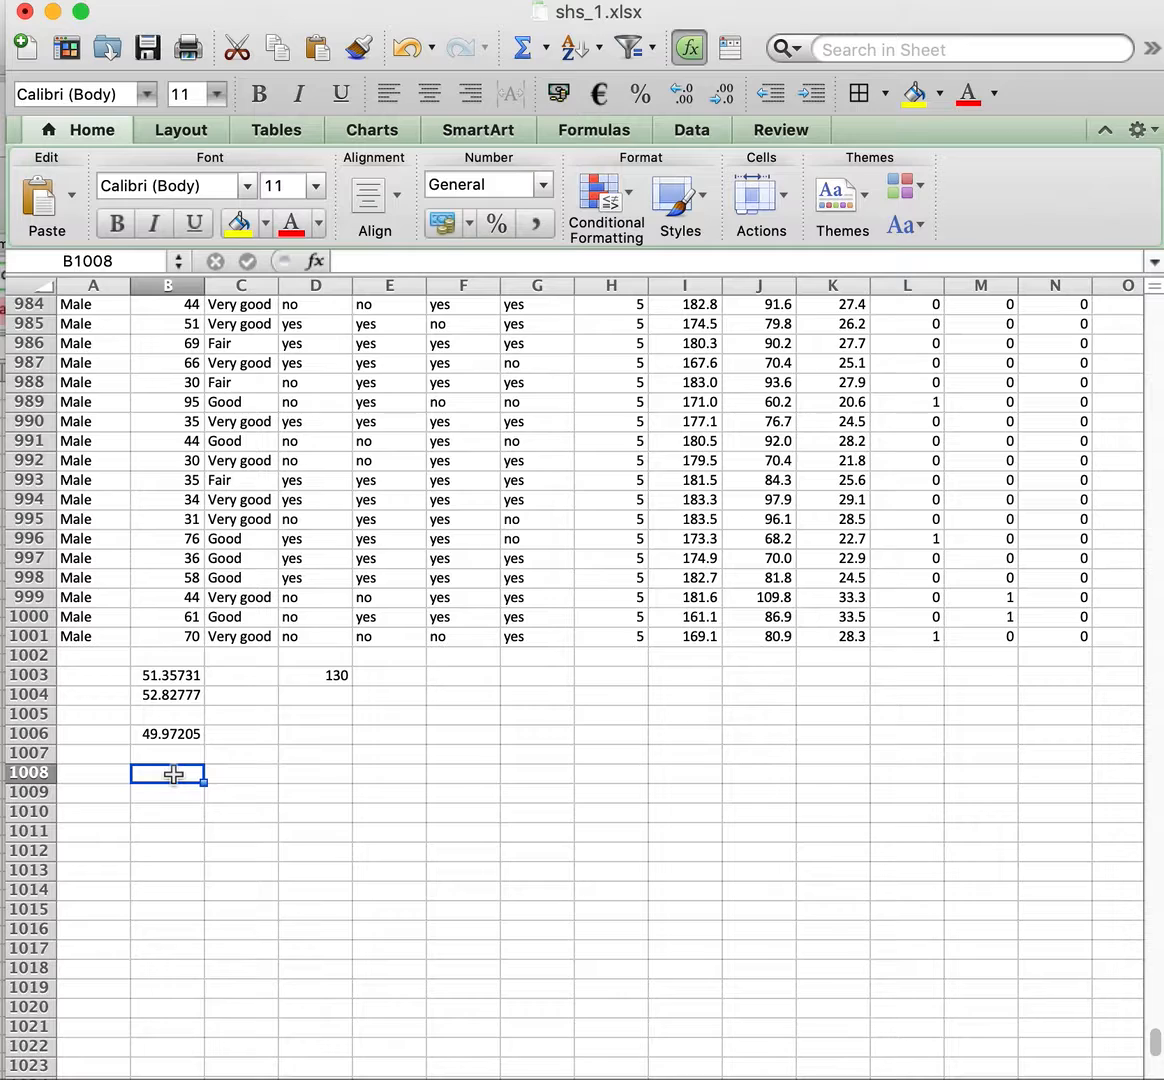
{"action": "left_click", "coordinate": [165, 773]}
{"action": "type", "text": "="}
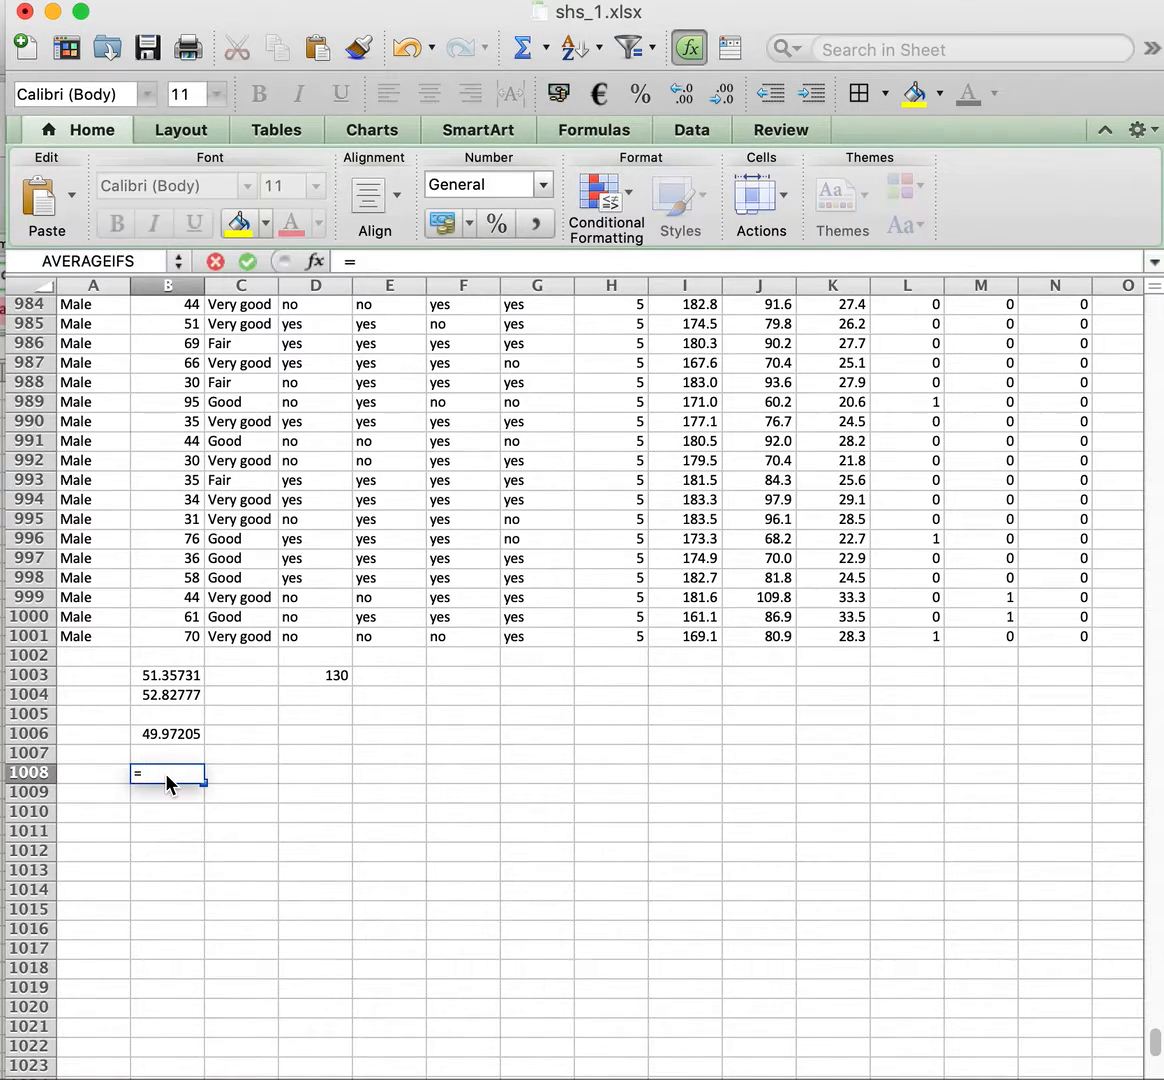
{"action": "type", "text": "countif"}
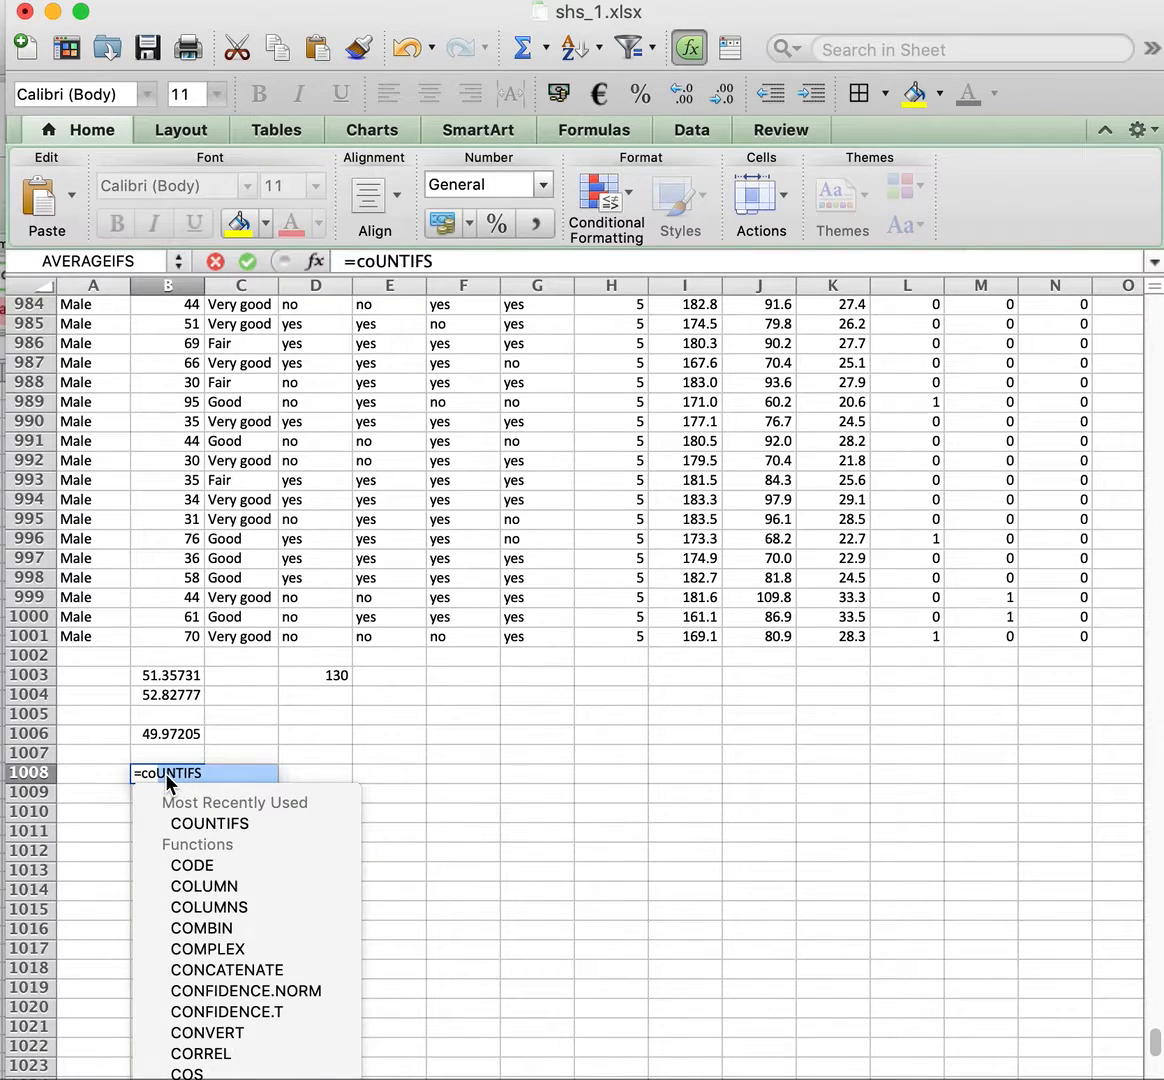
{"action": "type", "text": "s"}
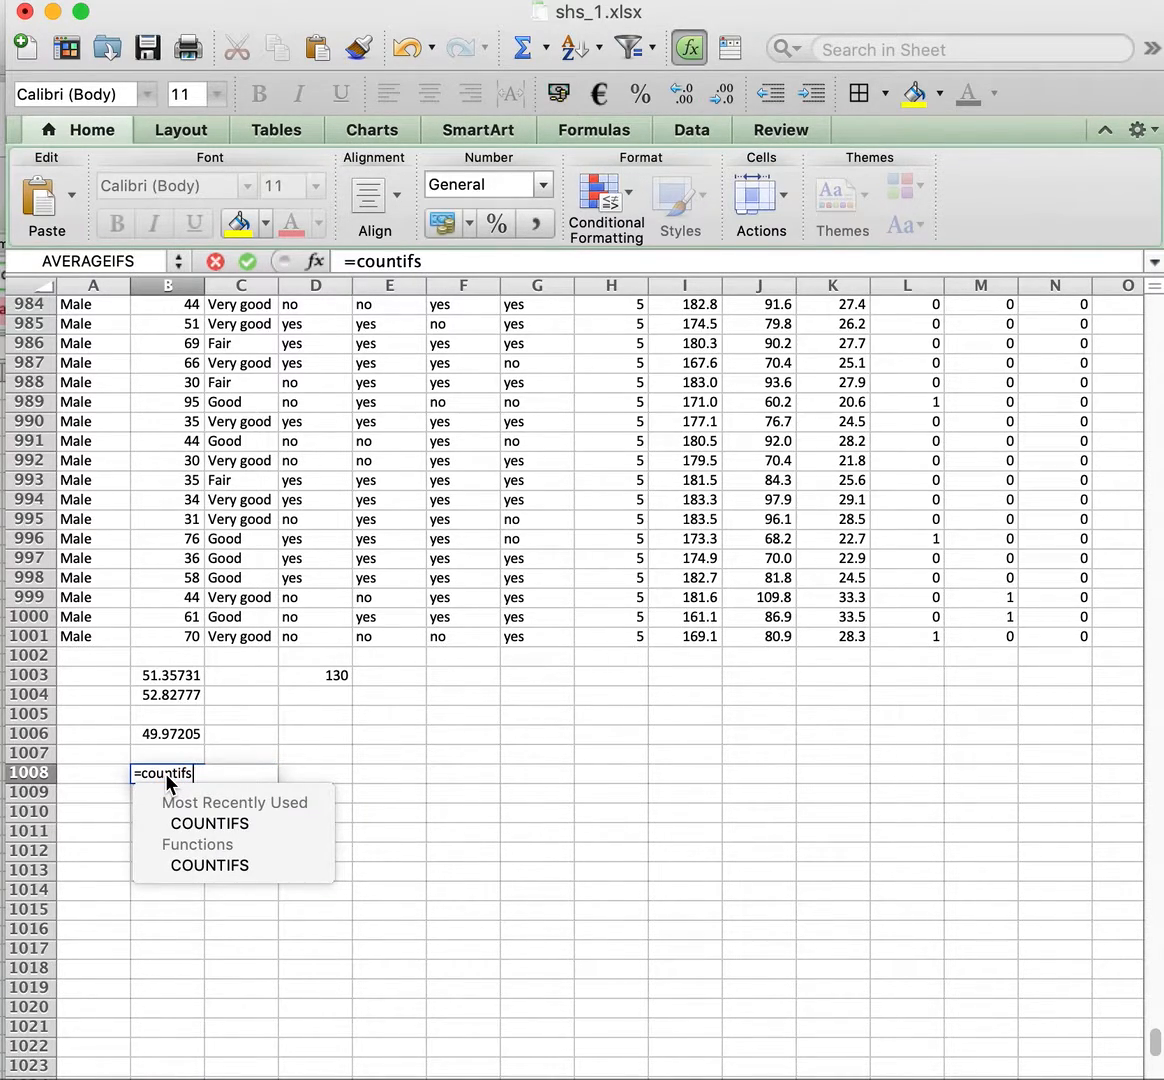
{"action": "type", "text": "("}
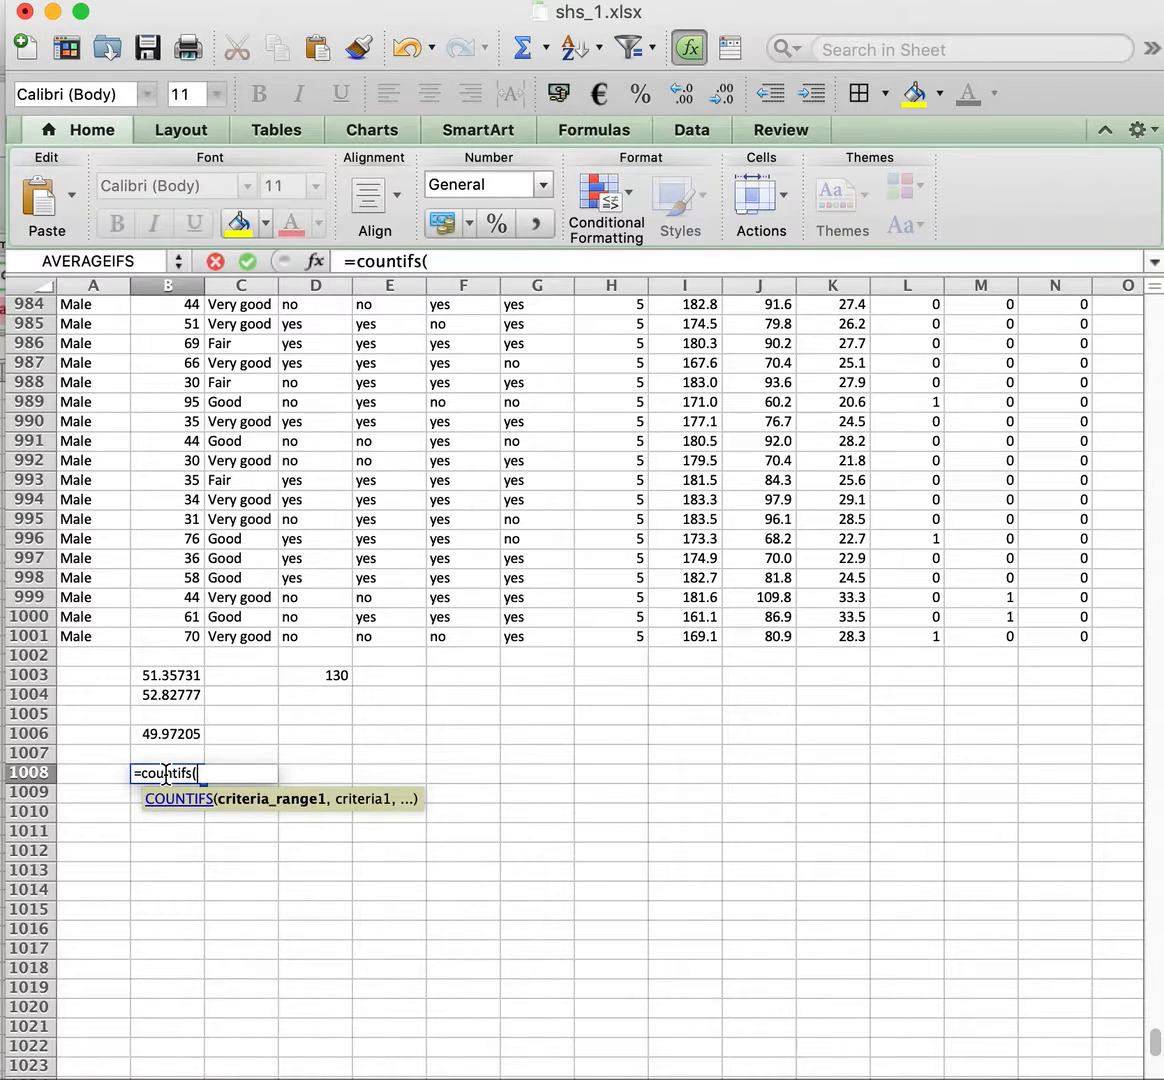
{"action": "type", "text": "c2:c1001"}
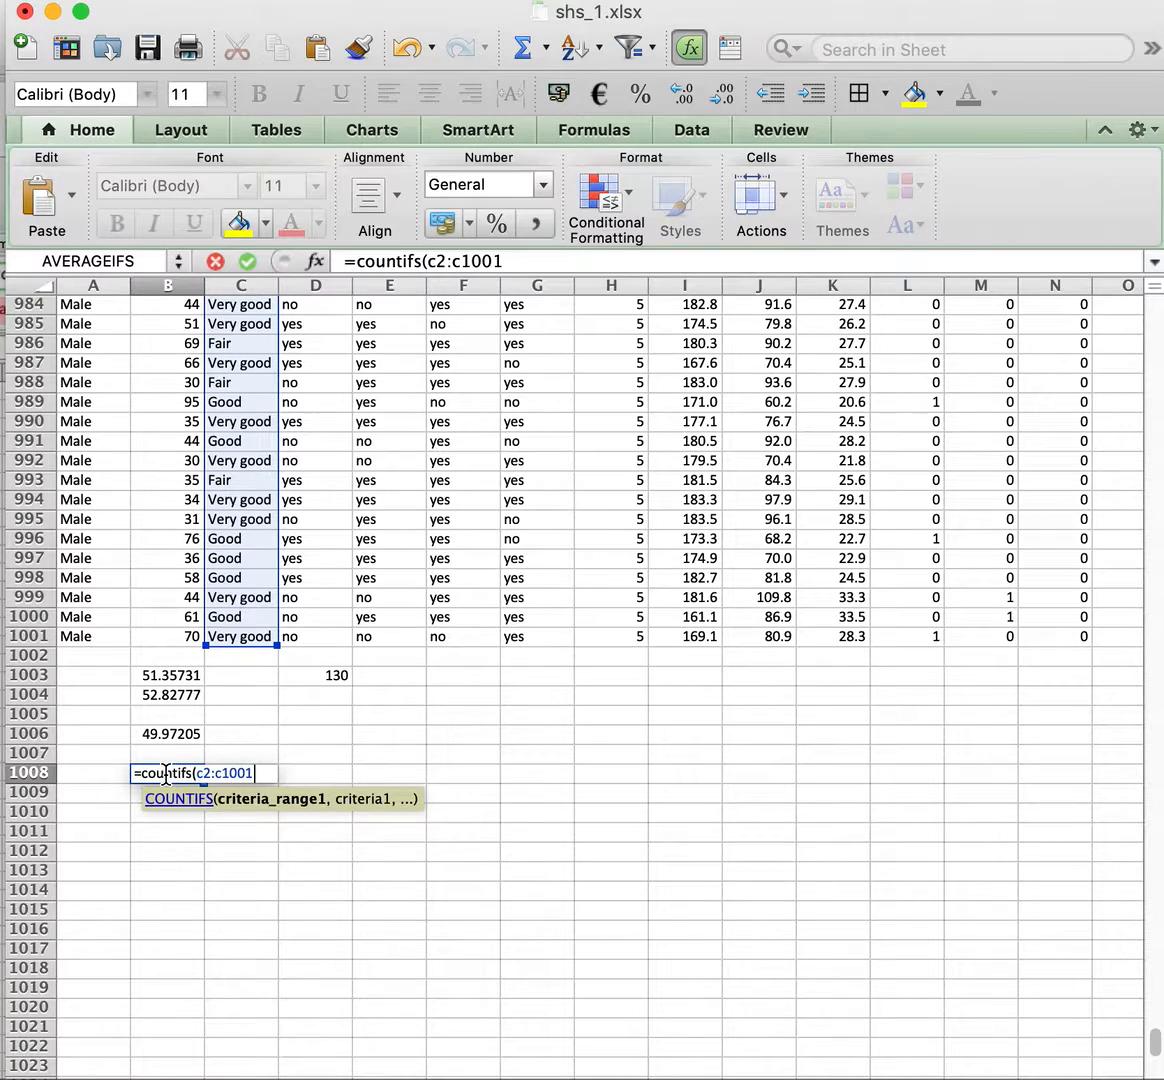
{"action": "type", "text": ","}
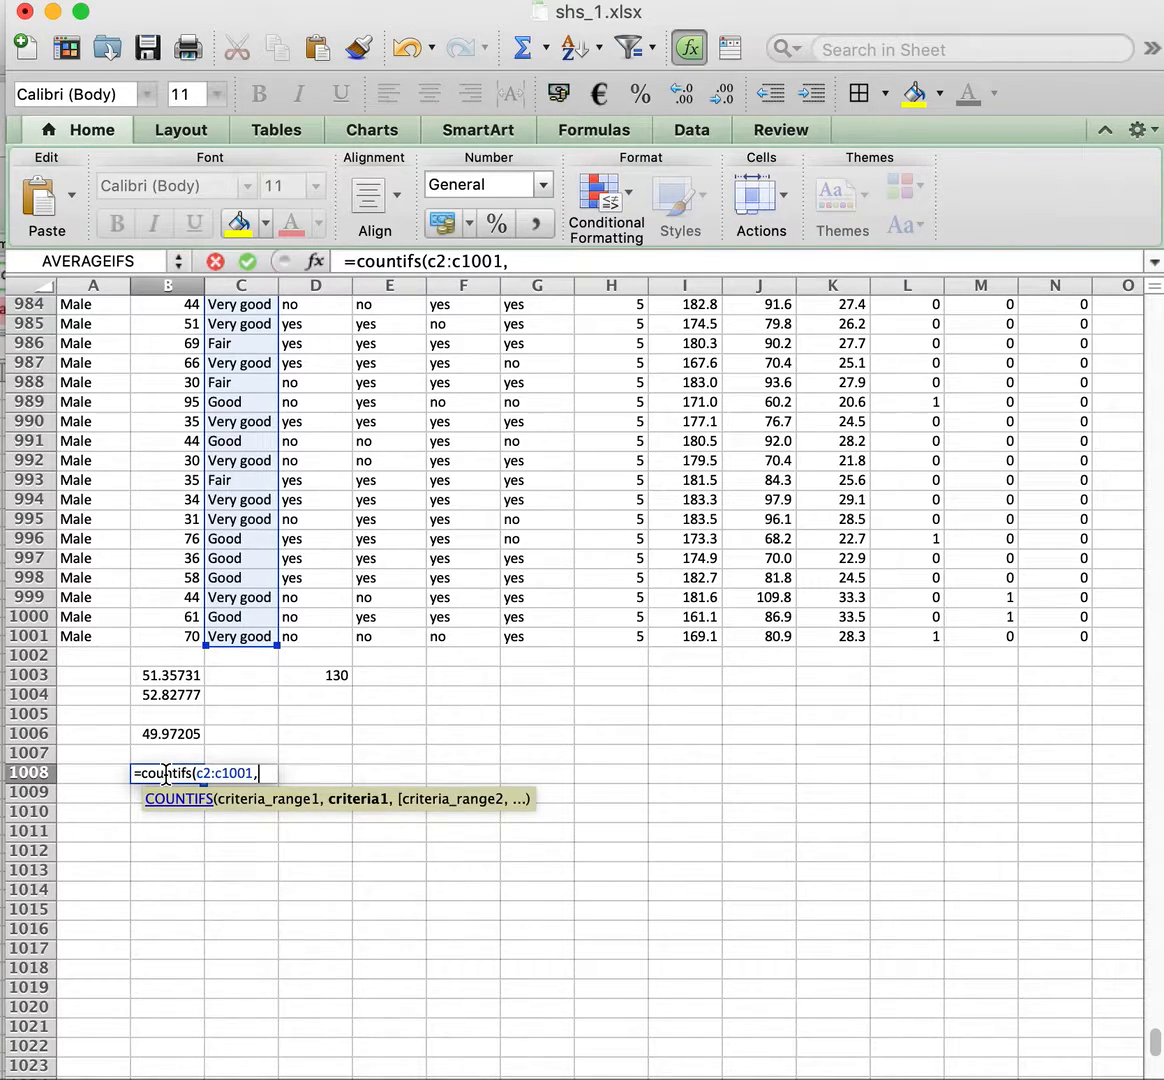
{"action": "type", "text": " \"Ve"}
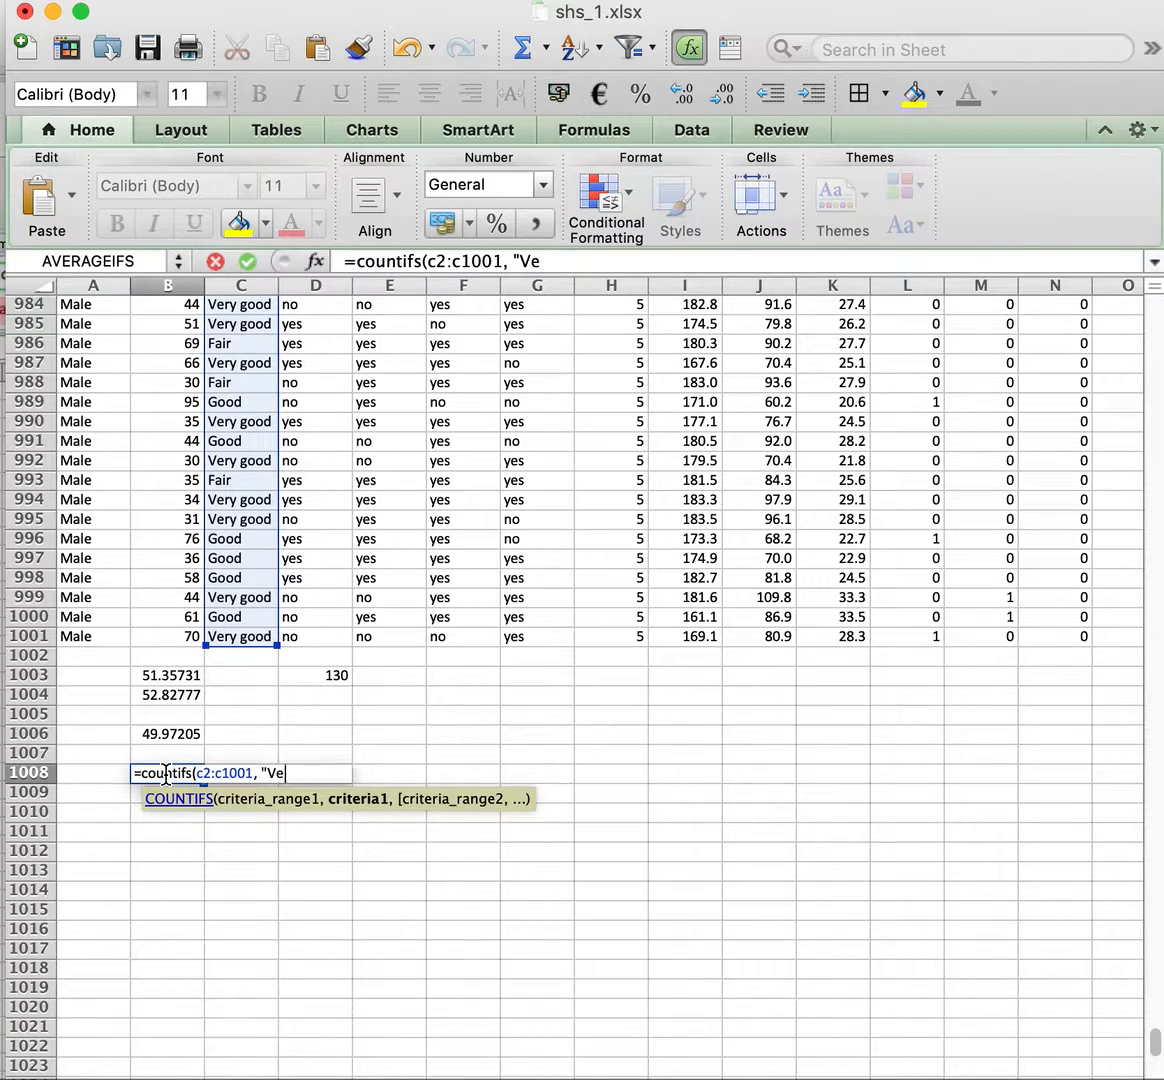
{"action": "type", "text": "ry good\","}
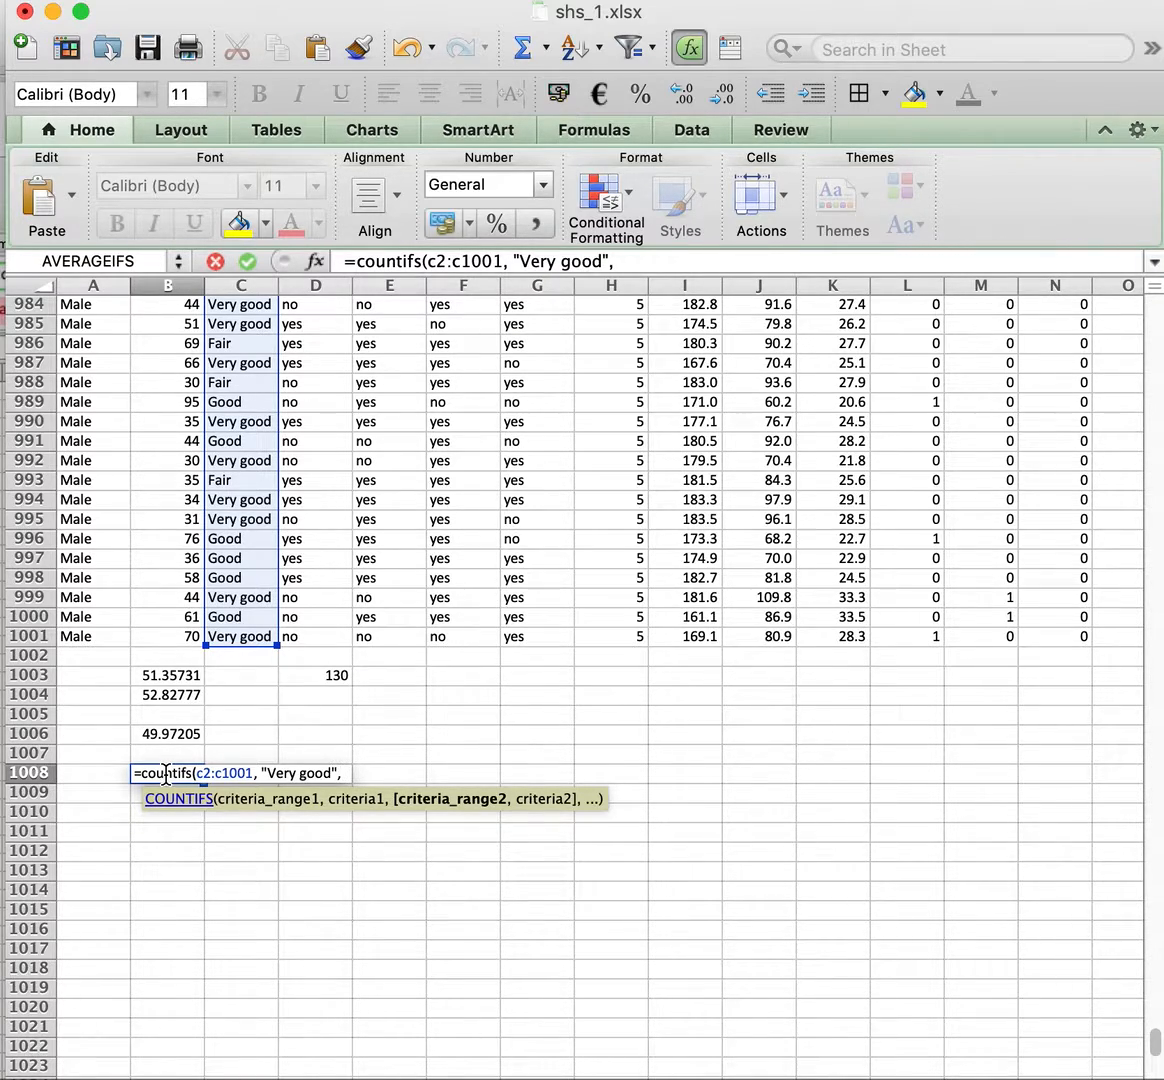
- Complete B1008's COUNTIFS formula with second criteria range a2:a1001 and criterion "Female", and enter it
{"action": "type", "text": "a2"}
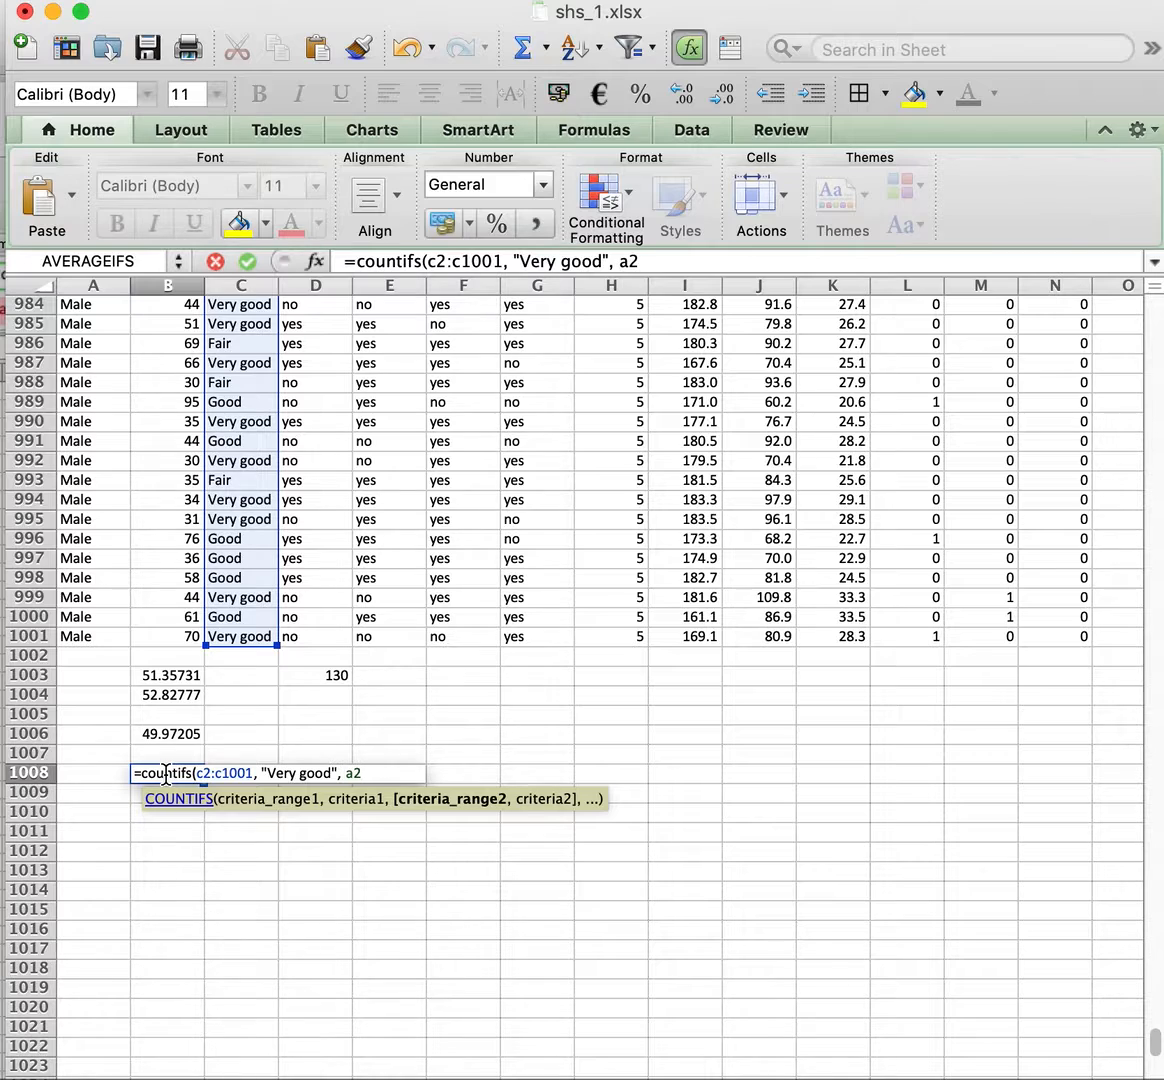
{"action": "type", "text": ":a1001"}
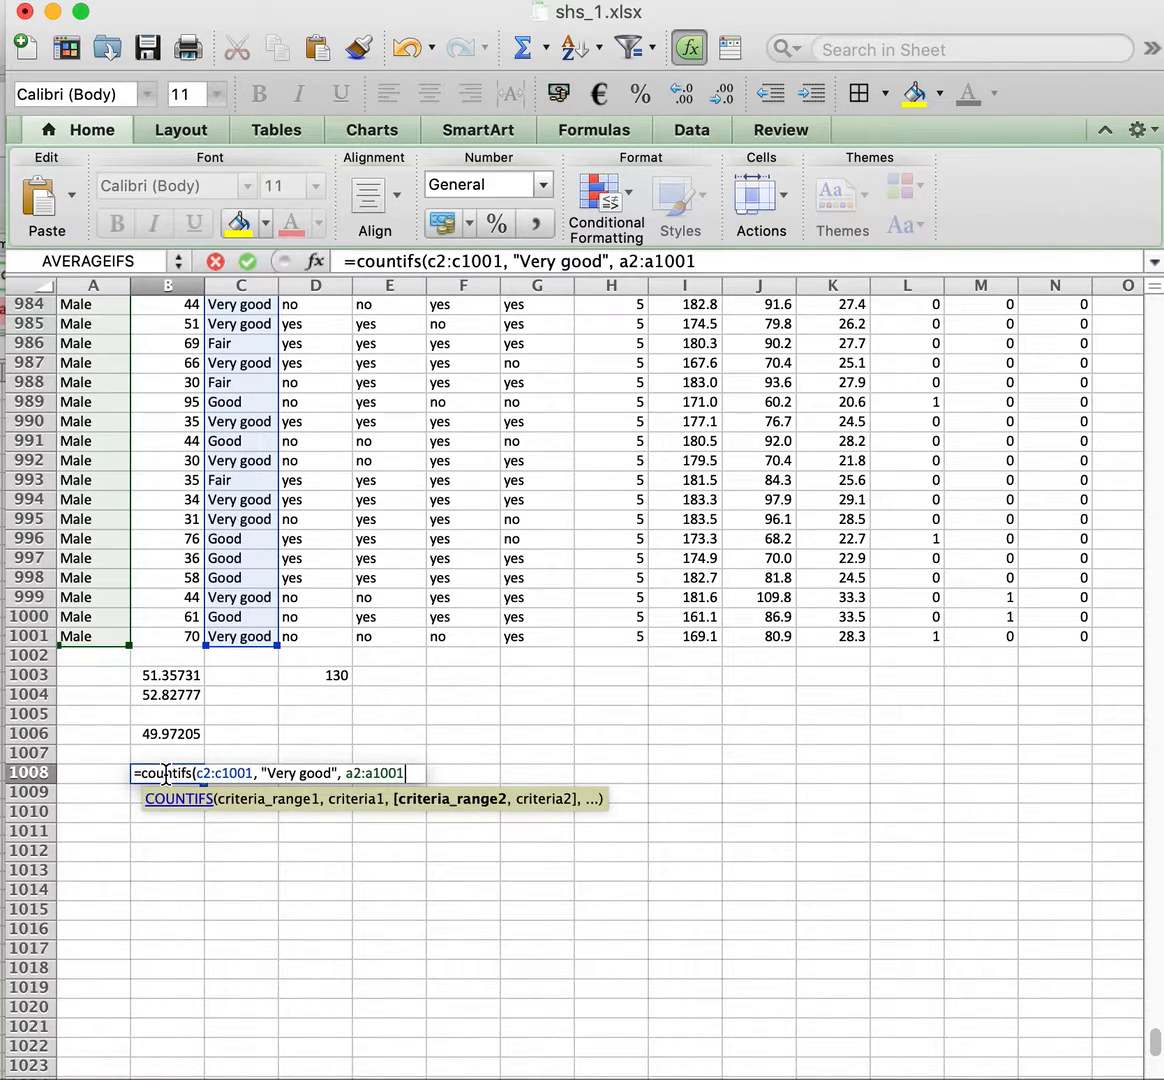
{"action": "type", "text": ","}
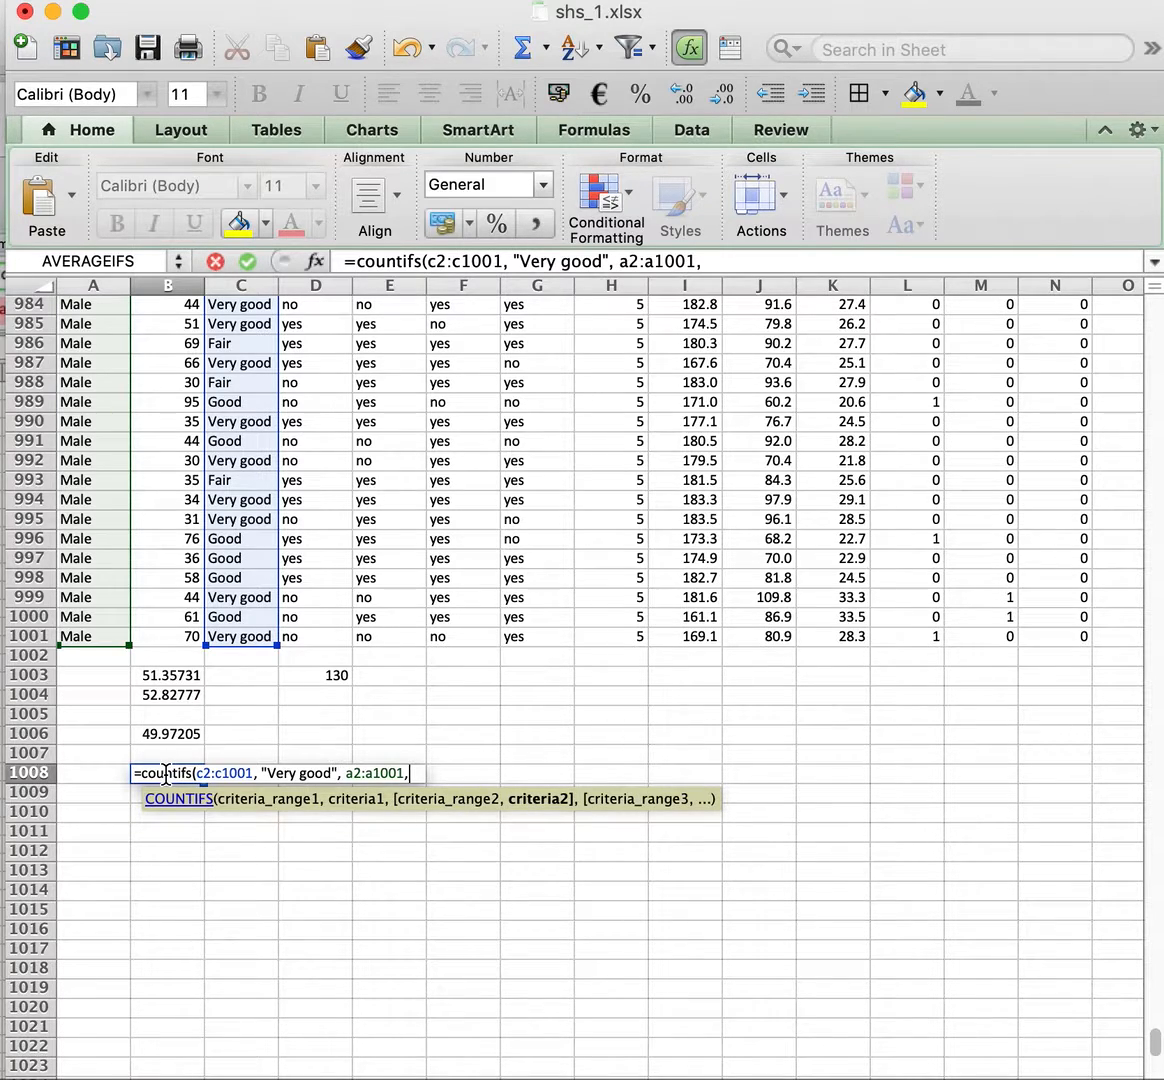
{"action": "type", "text": " \""}
{"action": "type", "text": "Fe"}
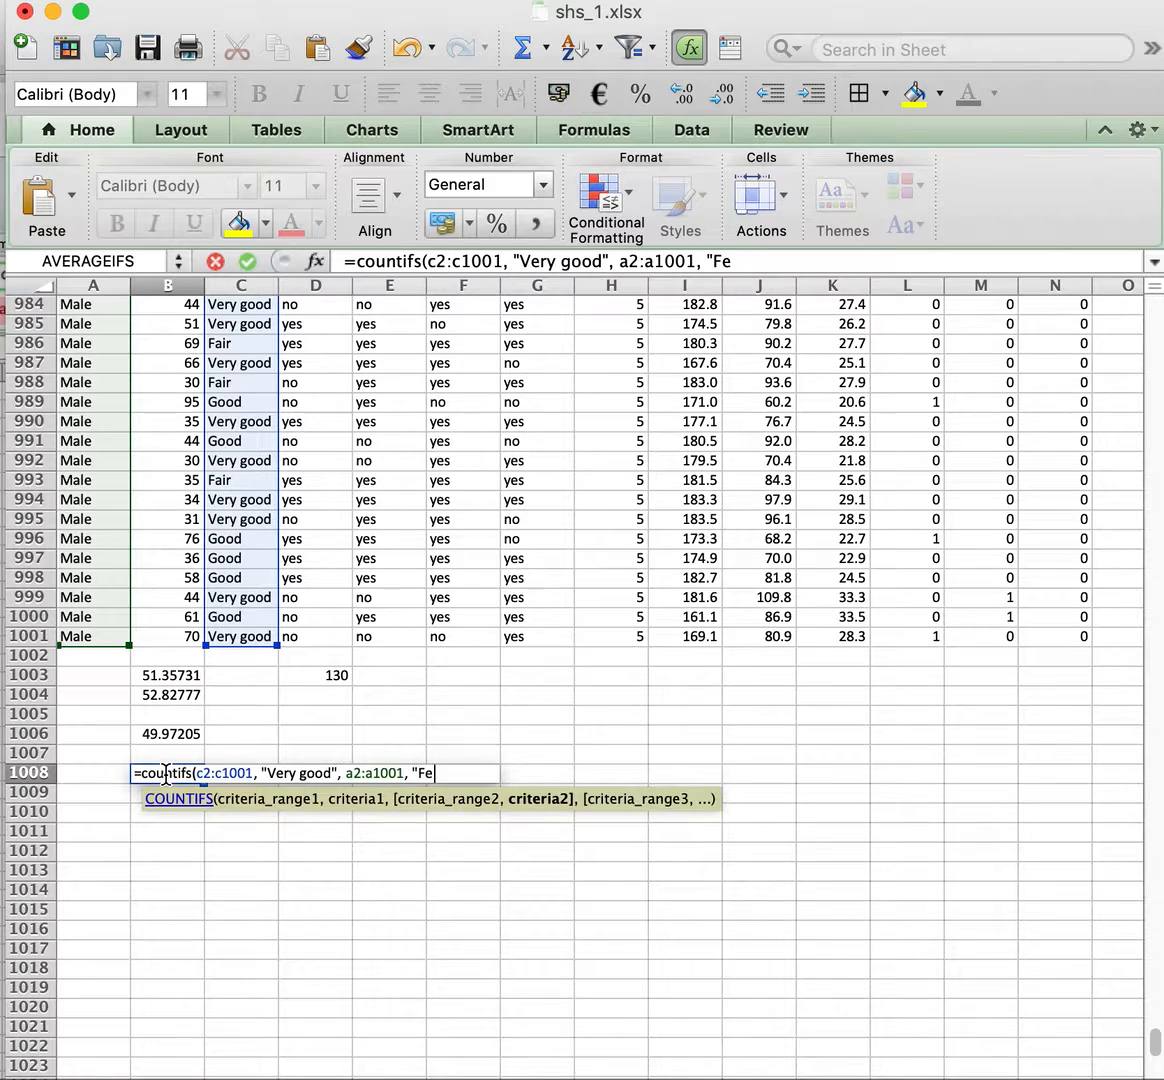
{"action": "type", "text": "male\")"}
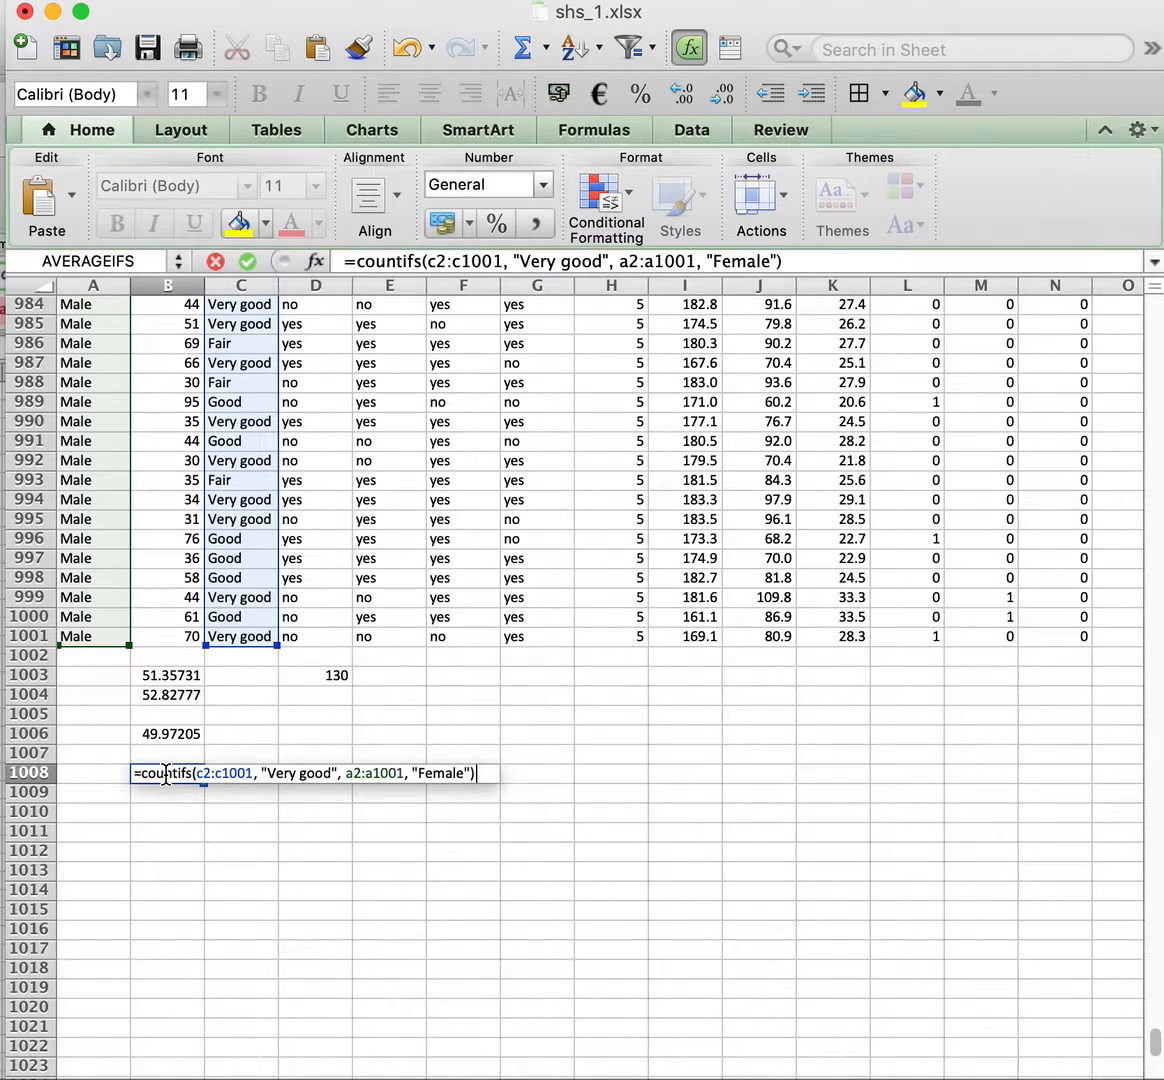
{"action": "key", "text": "Return"}
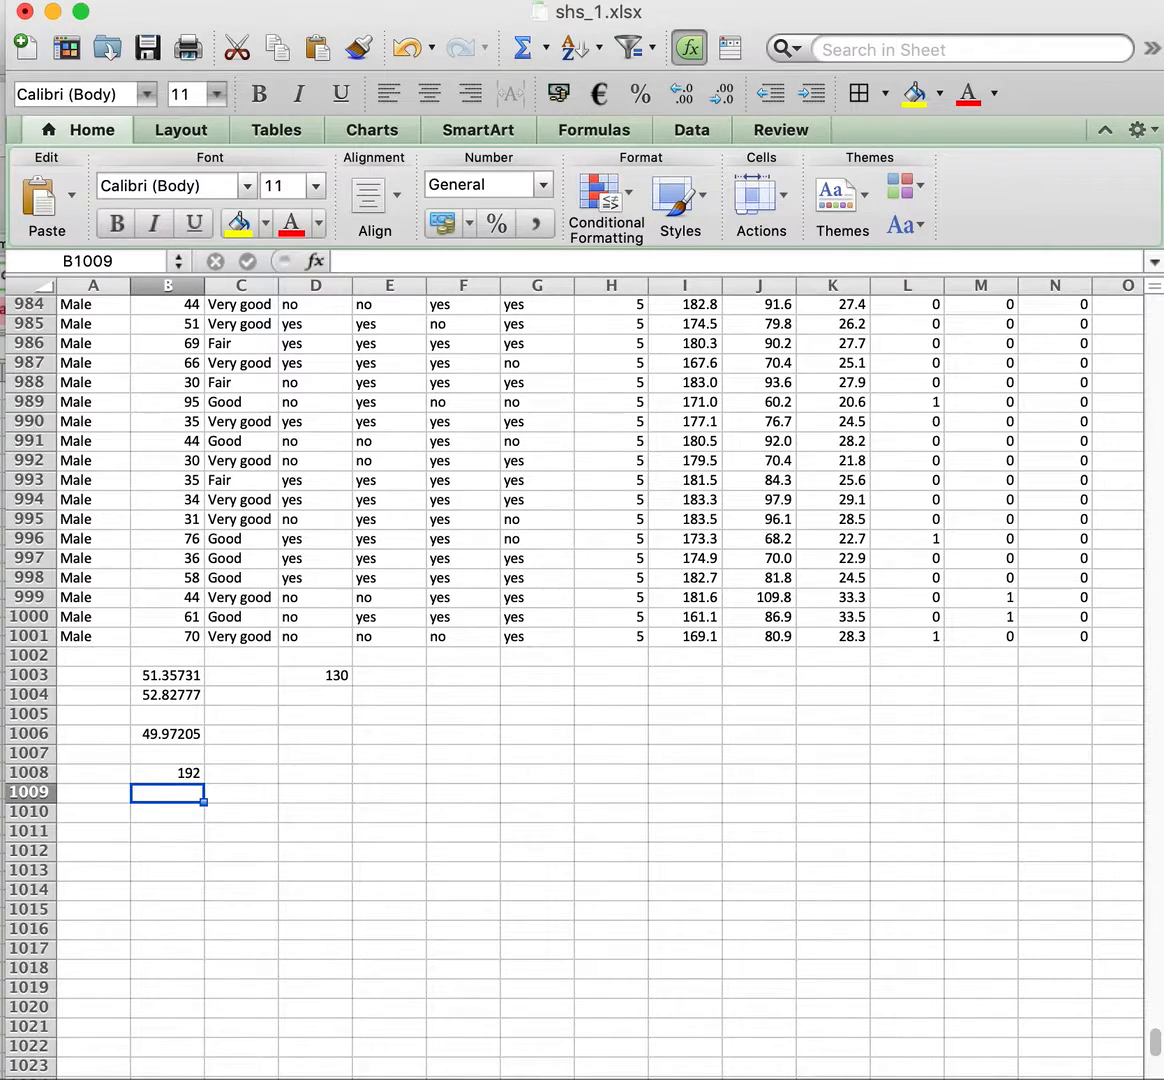
- Switch to the other open workbook window
{"action": "key", "text": "super+grave"}
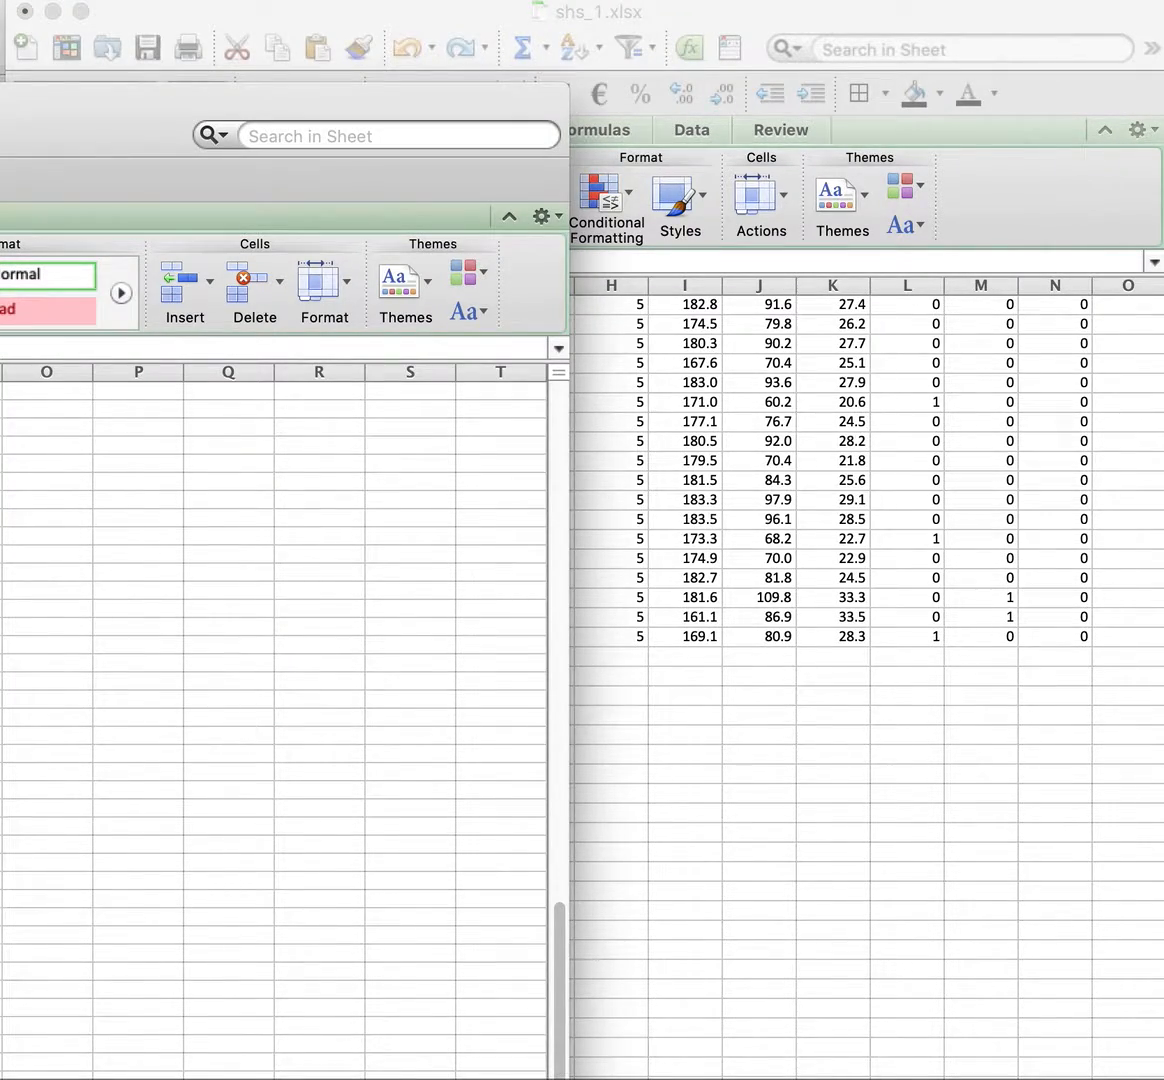